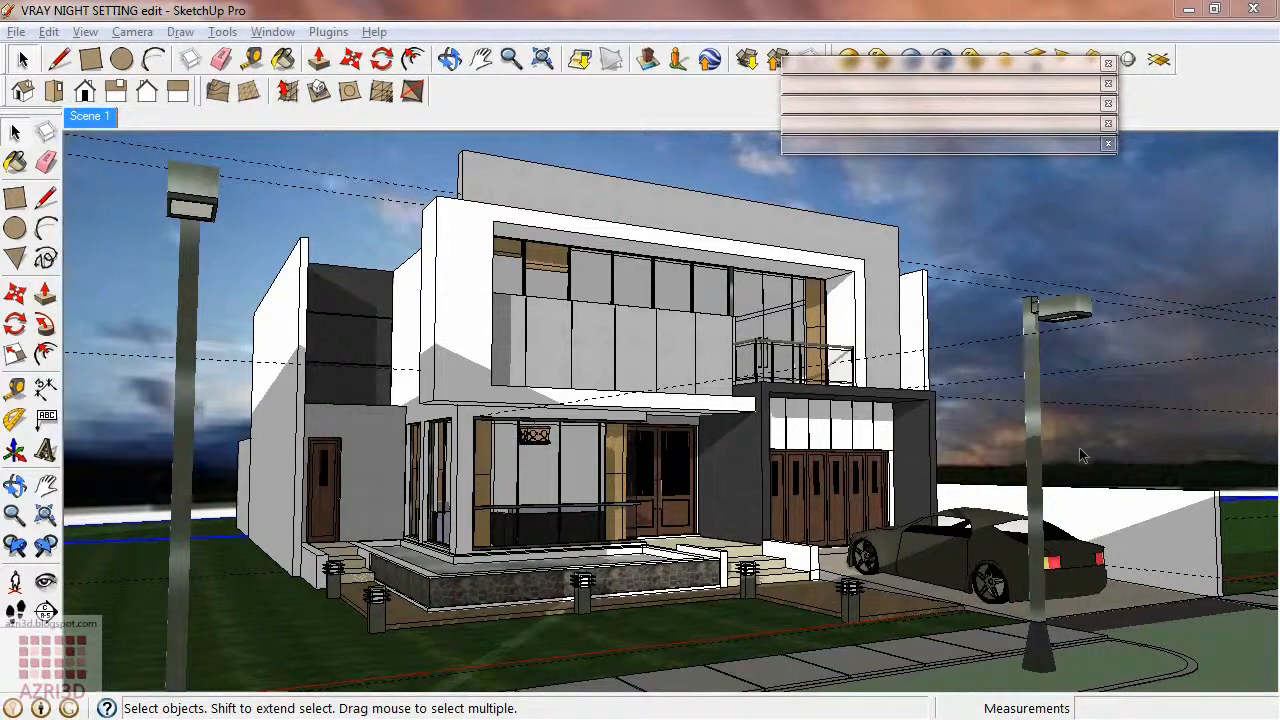
# Step: Turn off Displacement on the Rumput grass material and refresh its preview in the V-Ray material editor
pyautogui.click(292, 645)
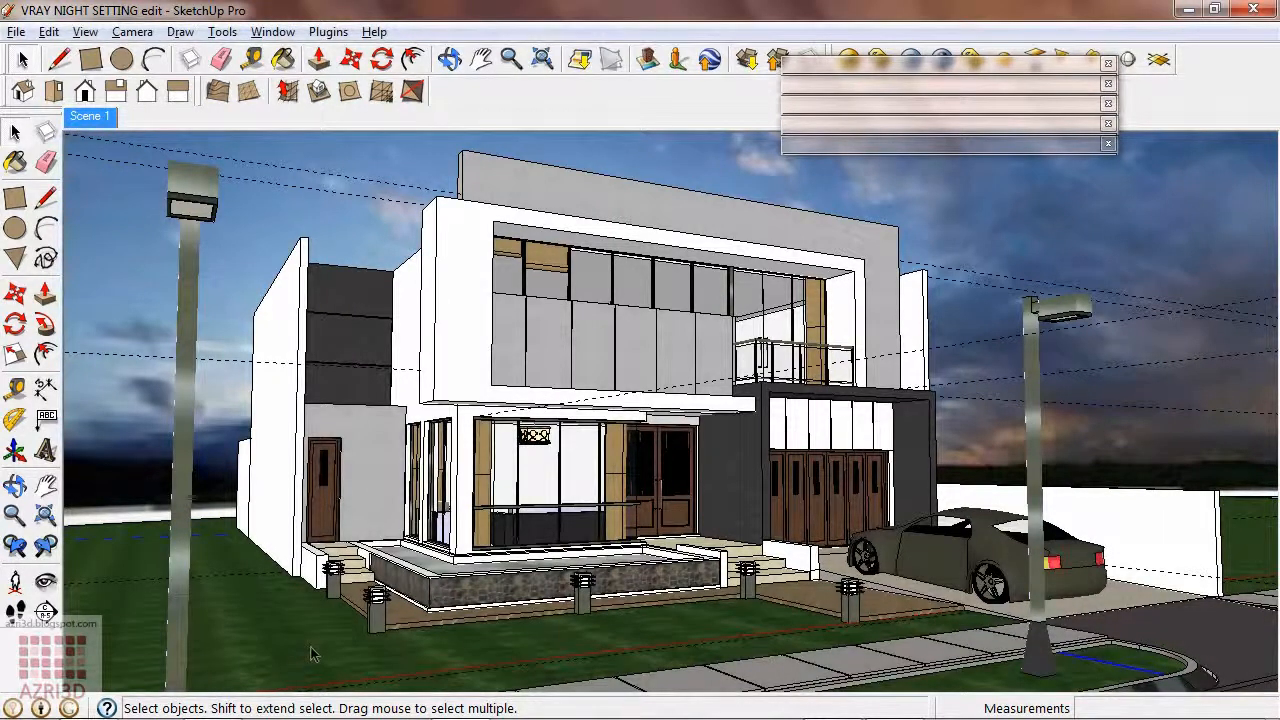
pyautogui.press('b')
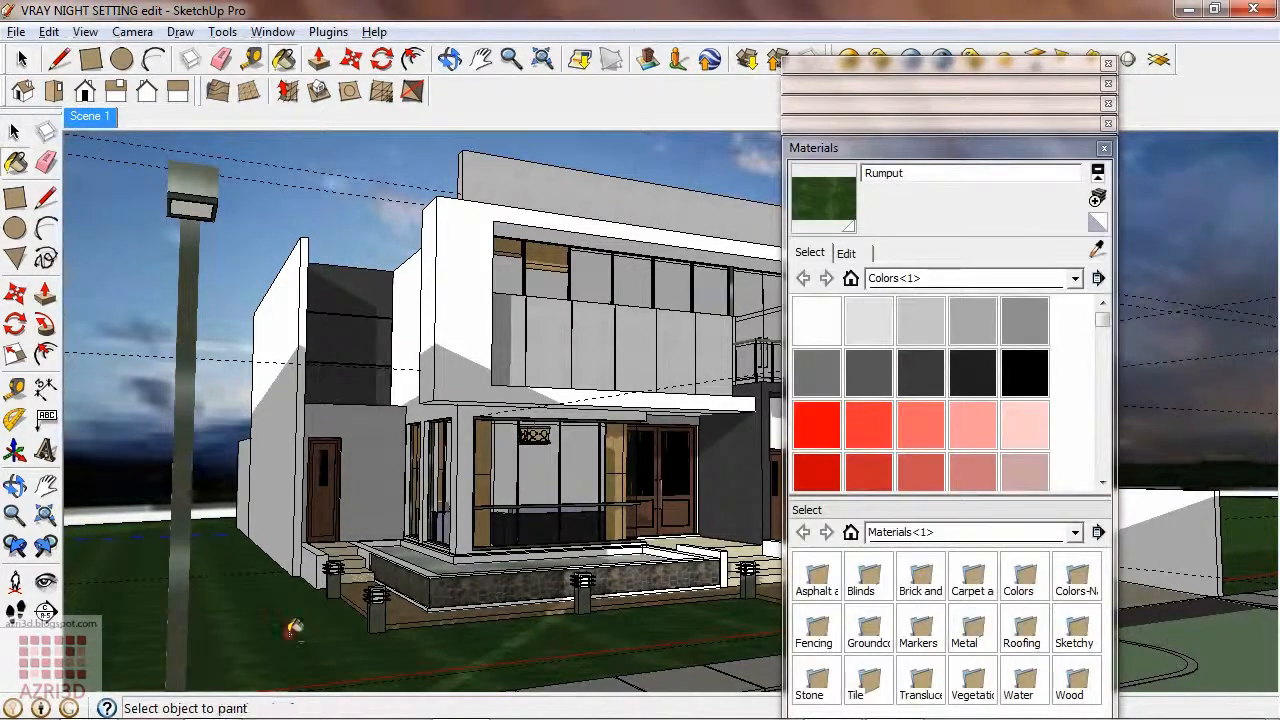
pyautogui.click(862, 143)
pyautogui.click(892, 65)
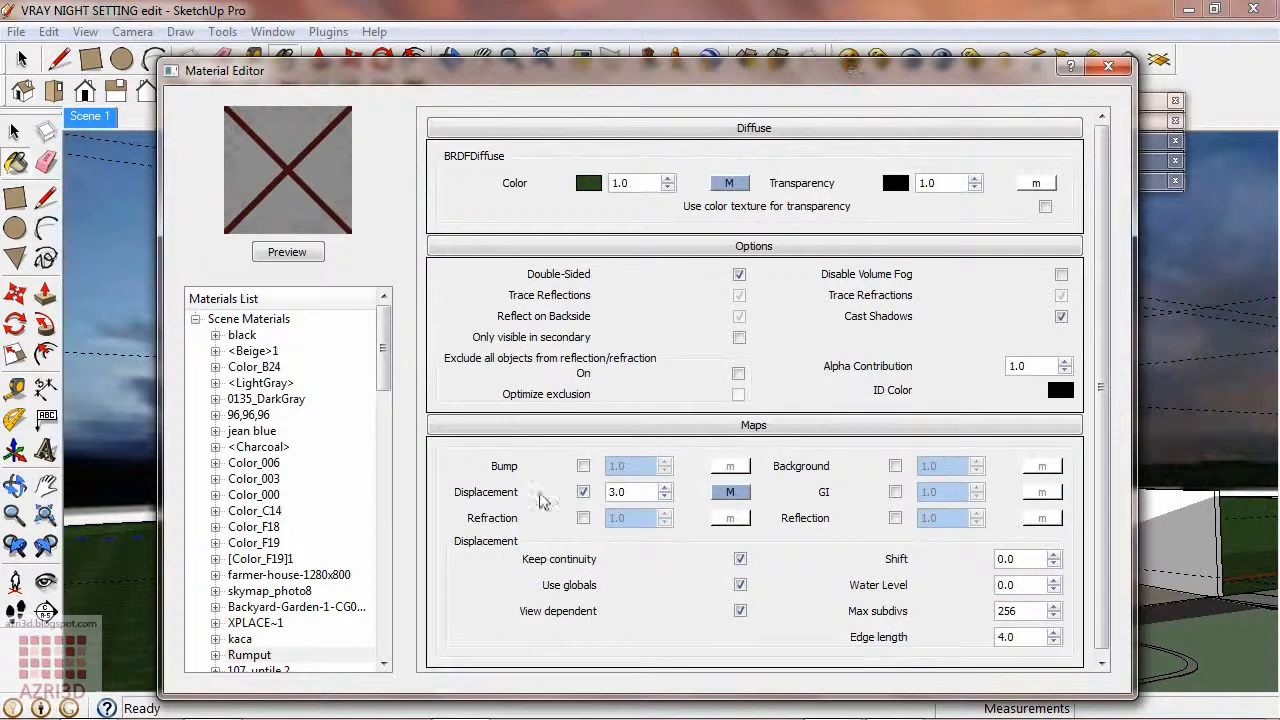
pyautogui.click(584, 493)
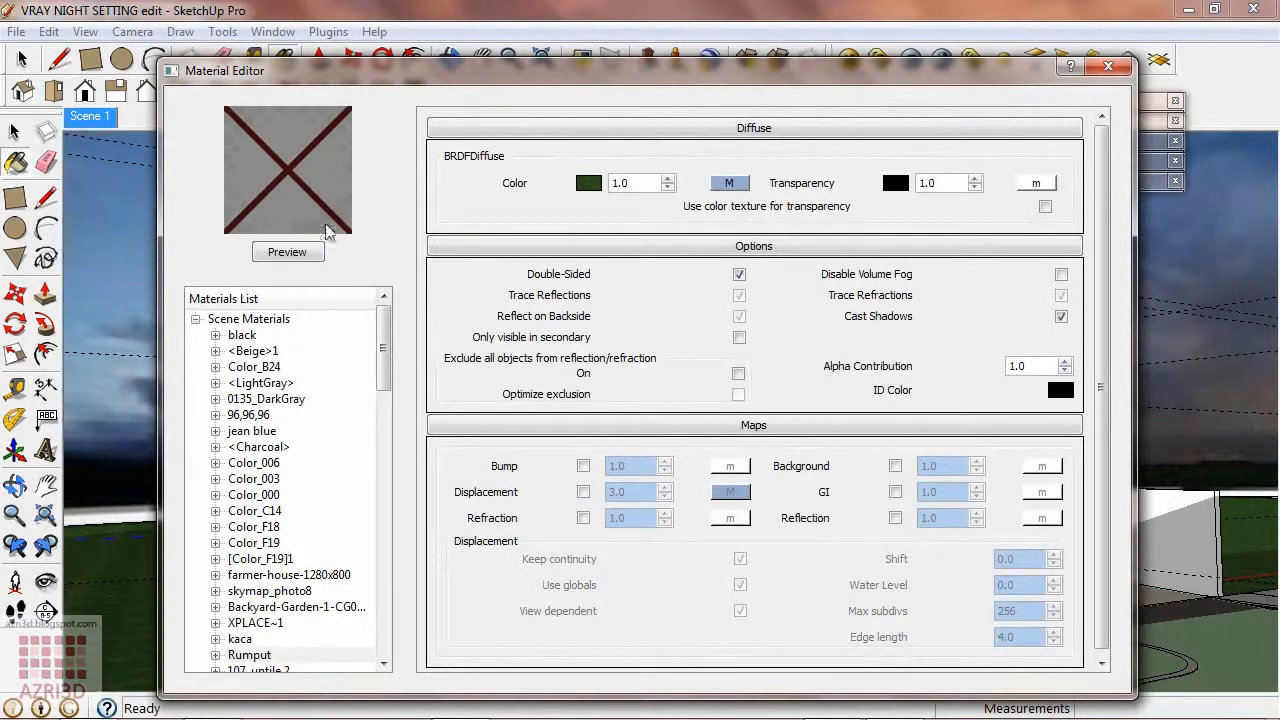
pyautogui.click(288, 252)
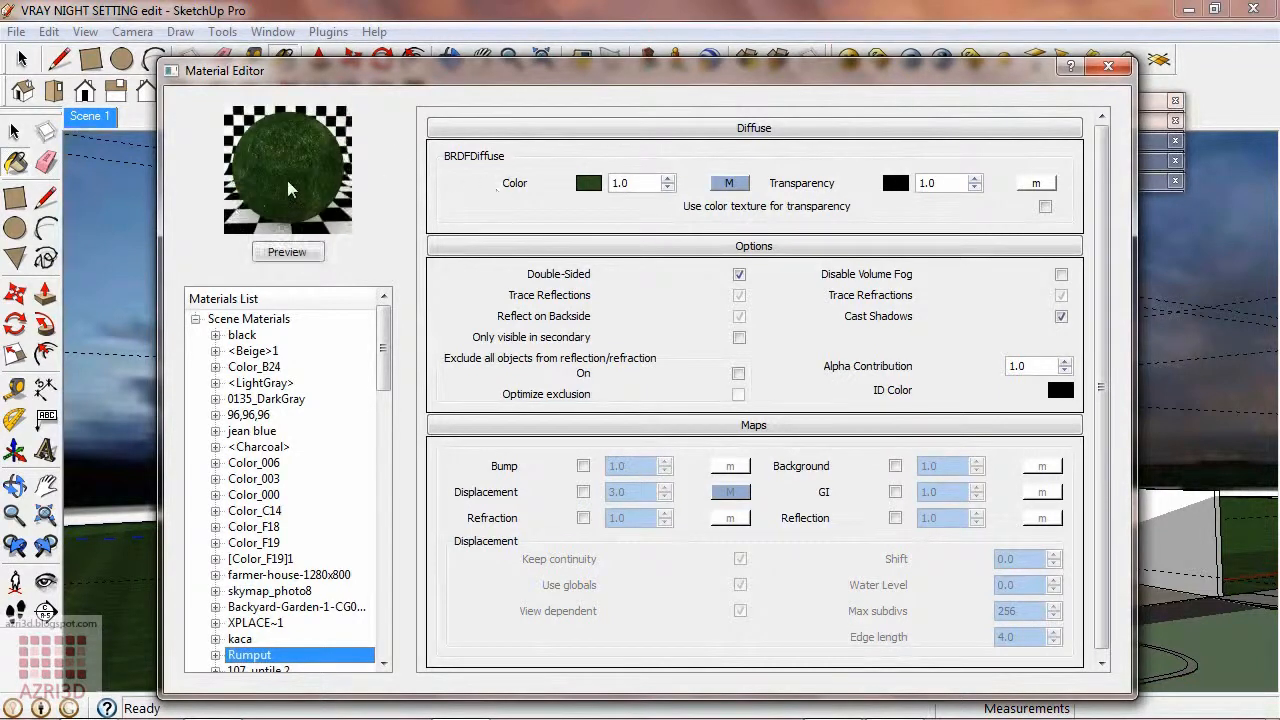
pyautogui.click(1110, 66)
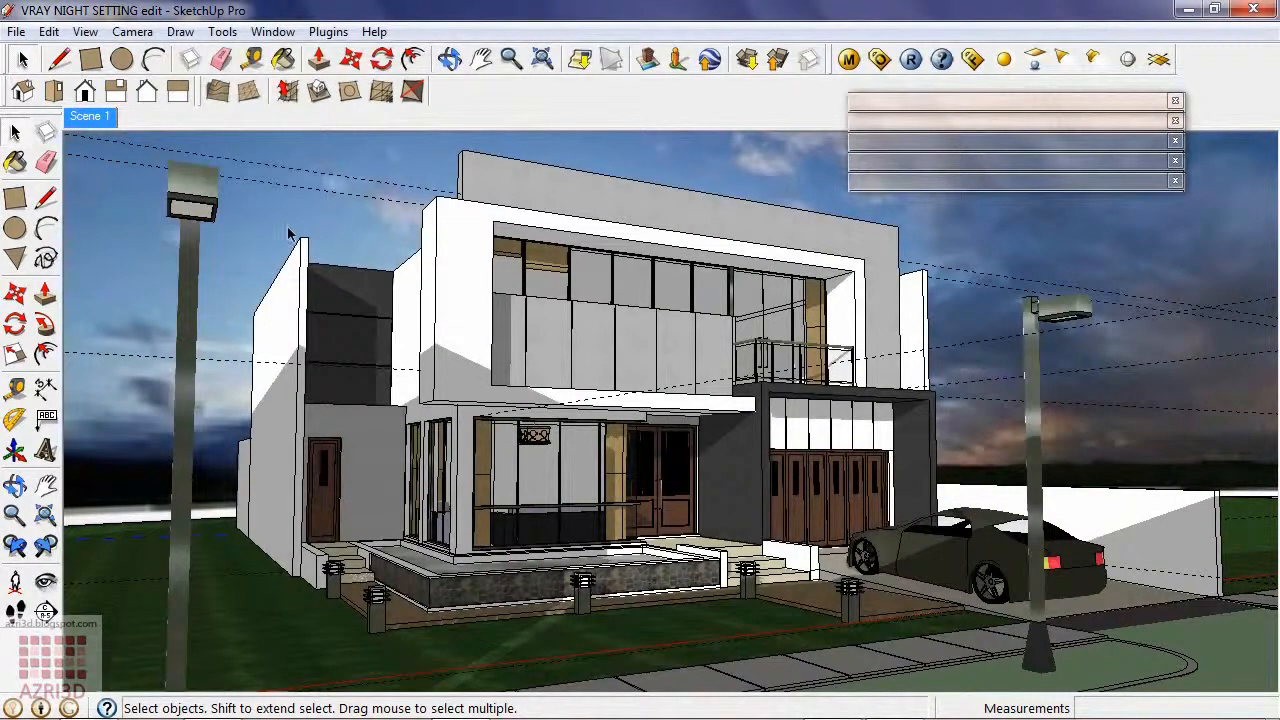
# Step: Change the sky backdrop behind the house to the orange sunset sky
pyautogui.rightClick(278, 222)
pyautogui.press('Escape')
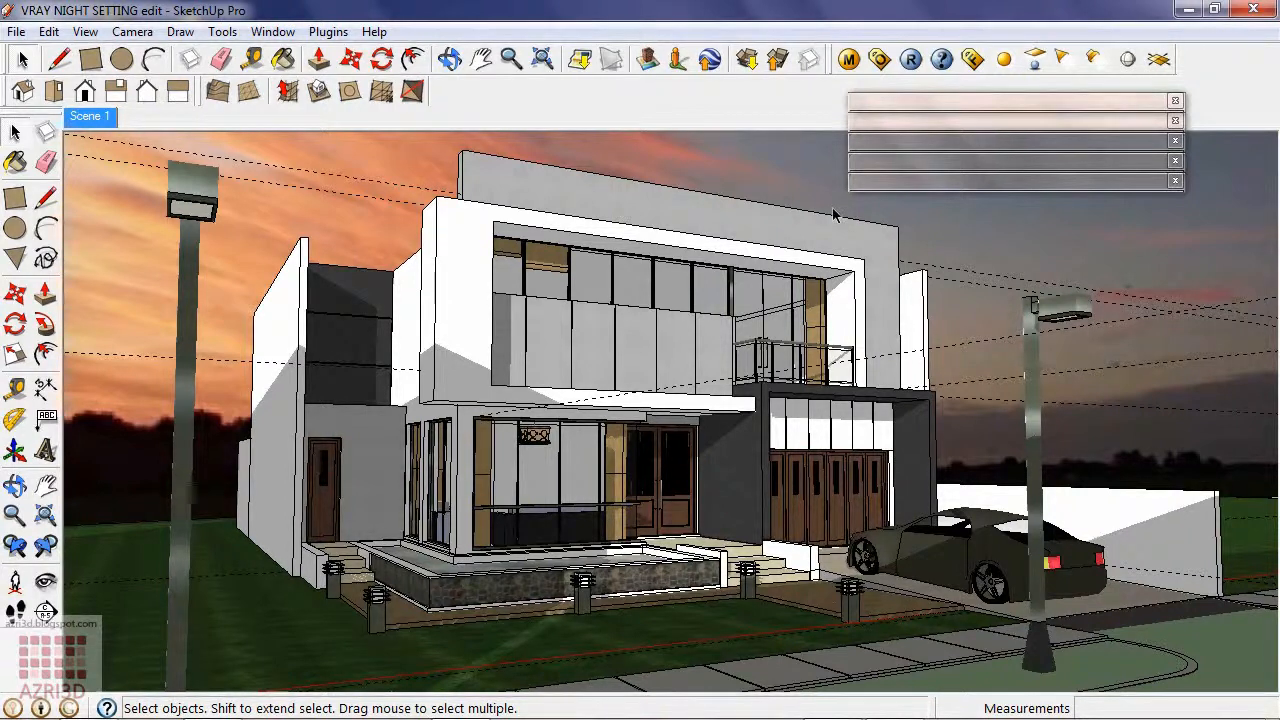
# Step: Set the V-Ray environment's GI Color to dark purple (RGB 80, 58, 84) with an intensity of 5
pyautogui.click(879, 60)
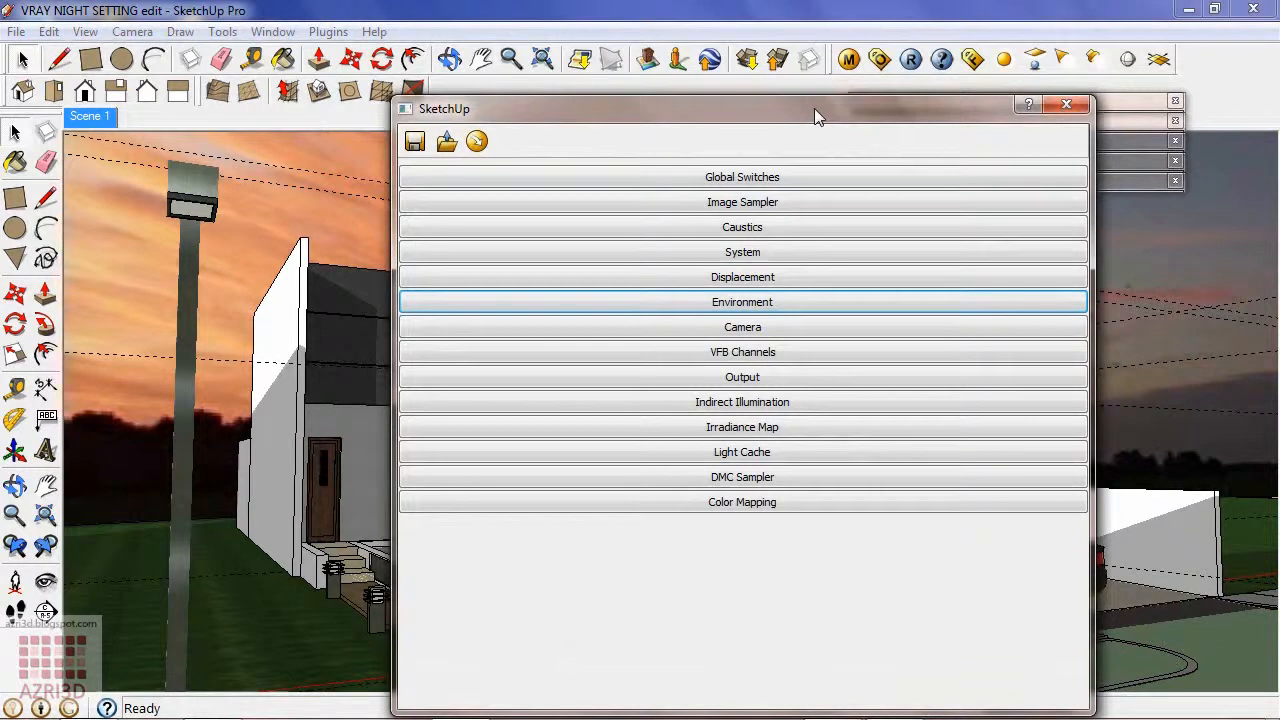
pyautogui.click(789, 306)
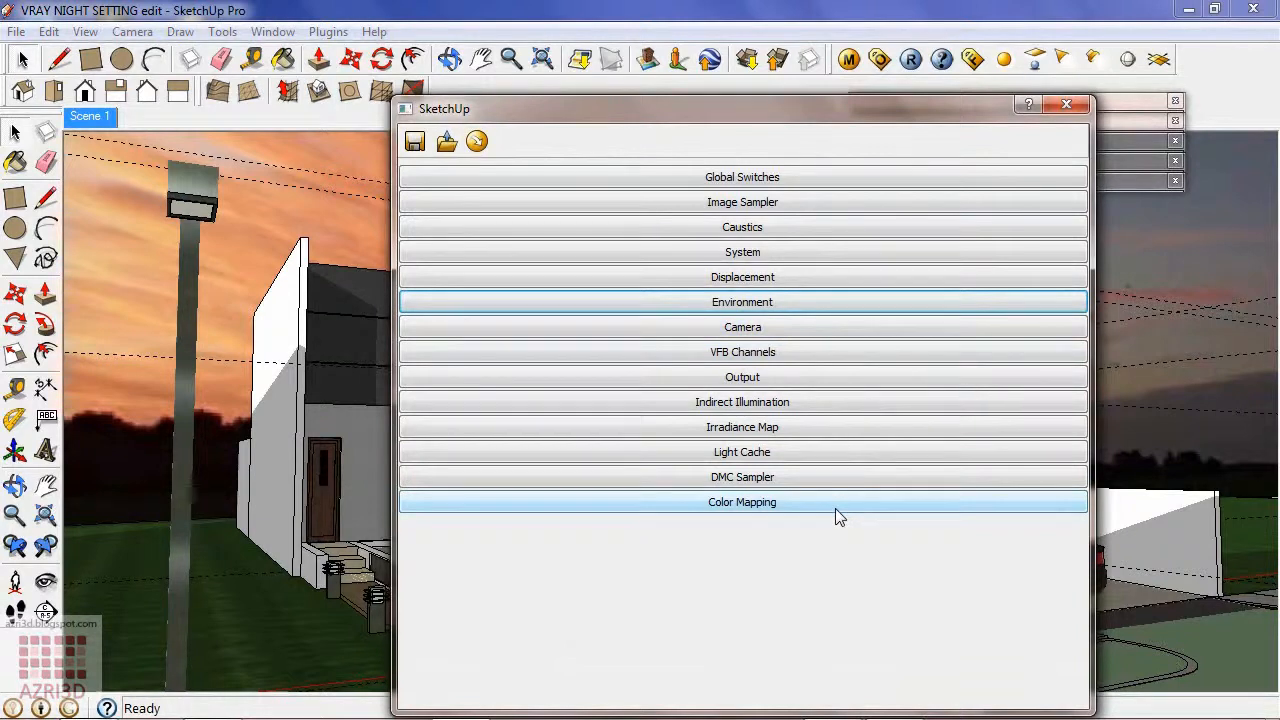
pyautogui.click(787, 304)
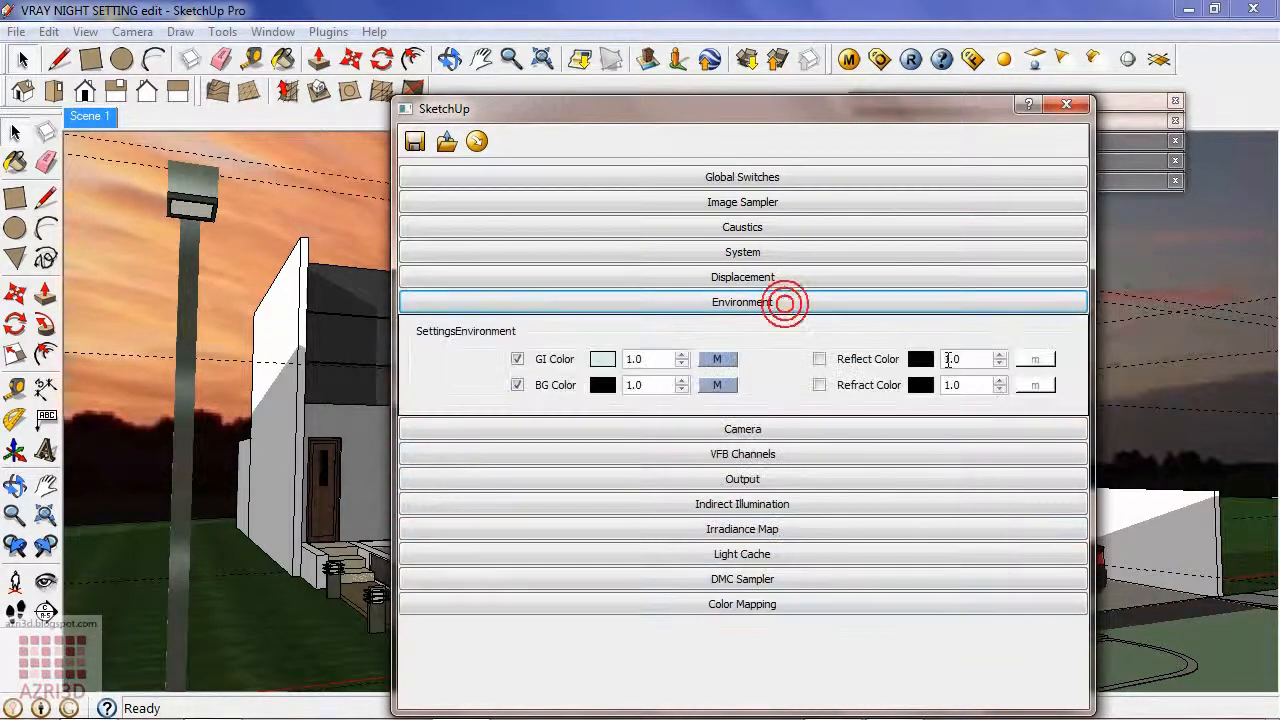
pyautogui.click(600, 357)
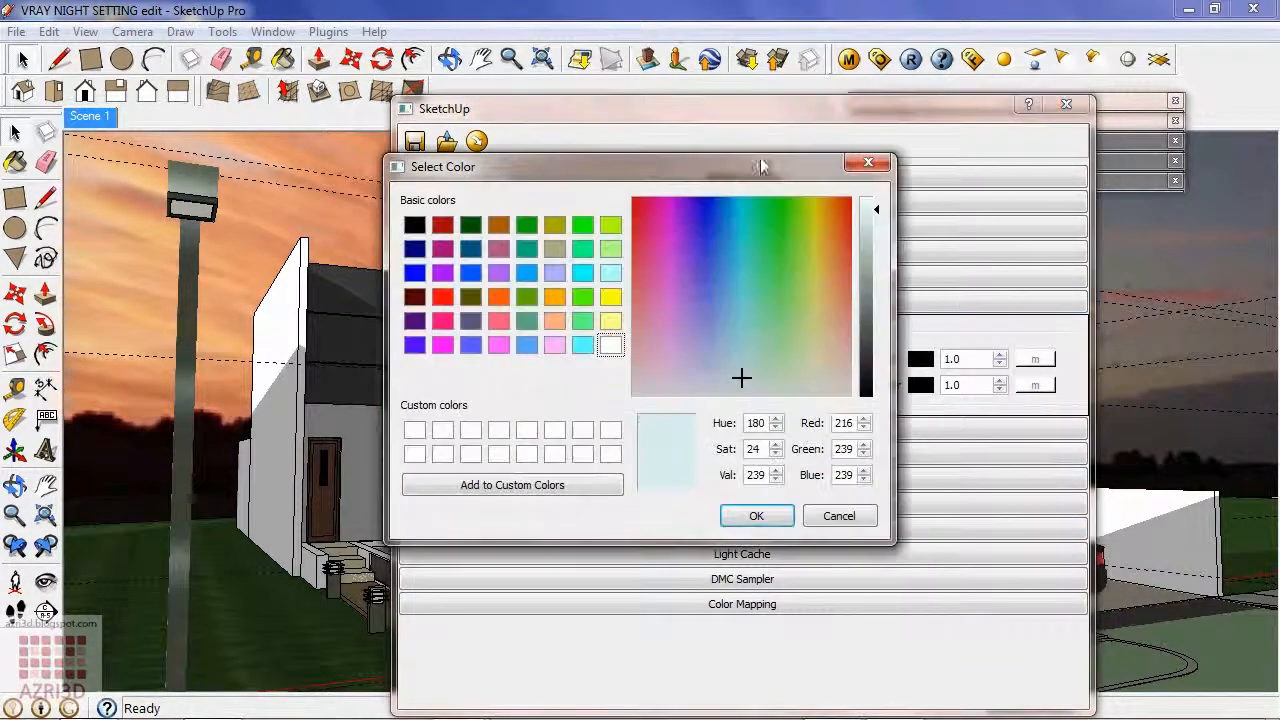
pyautogui.click(675, 358)
pyautogui.moveTo(880, 210); pyautogui.dragTo(878, 331)
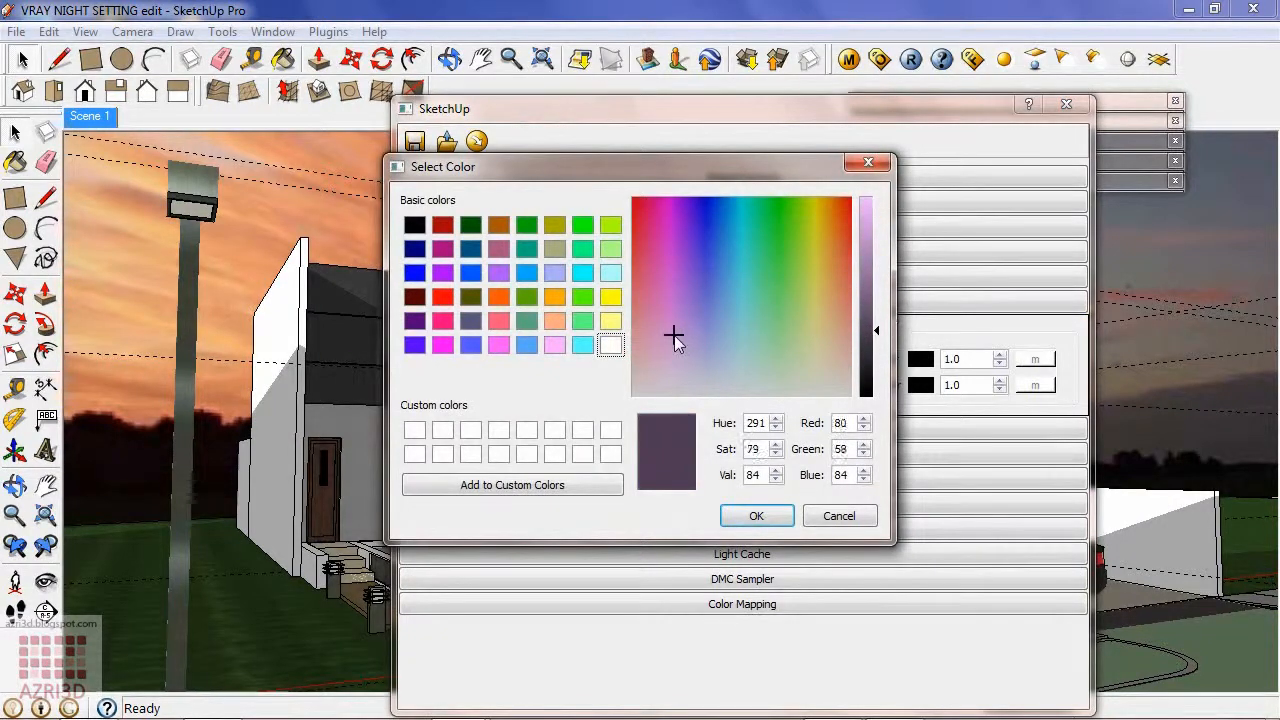
pyautogui.click(756, 515)
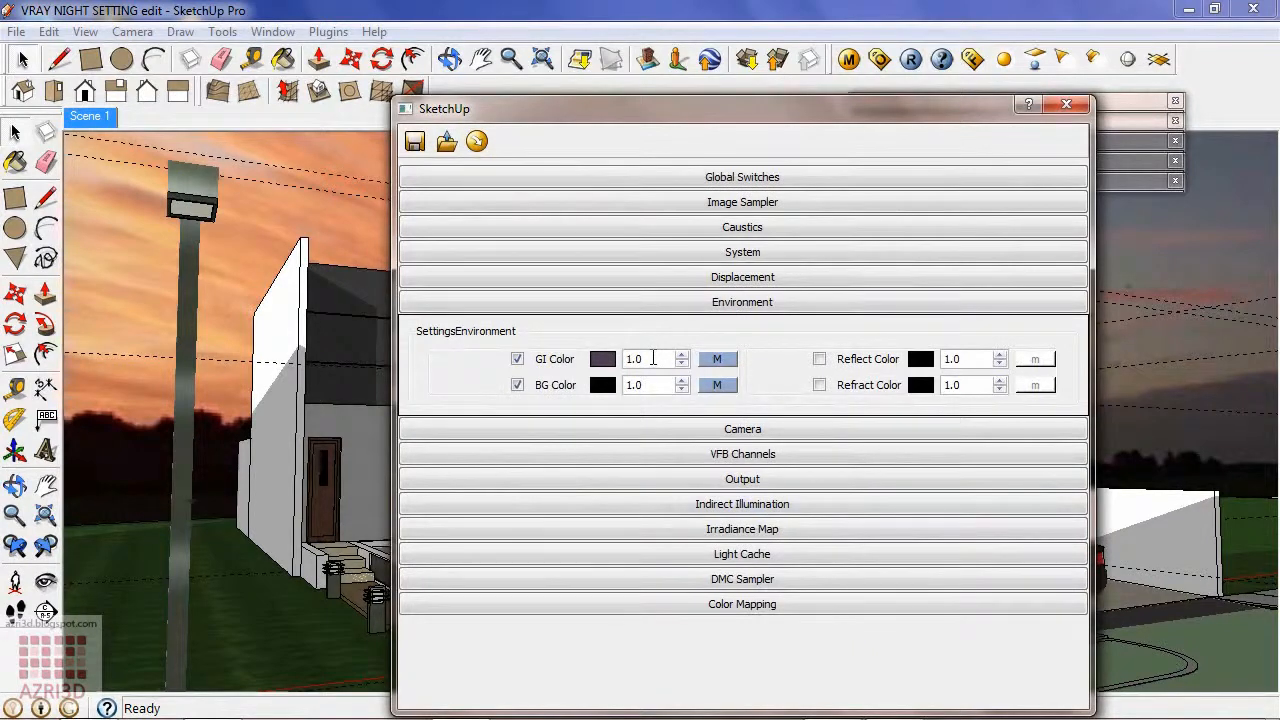
pyautogui.doubleClick(652, 358)
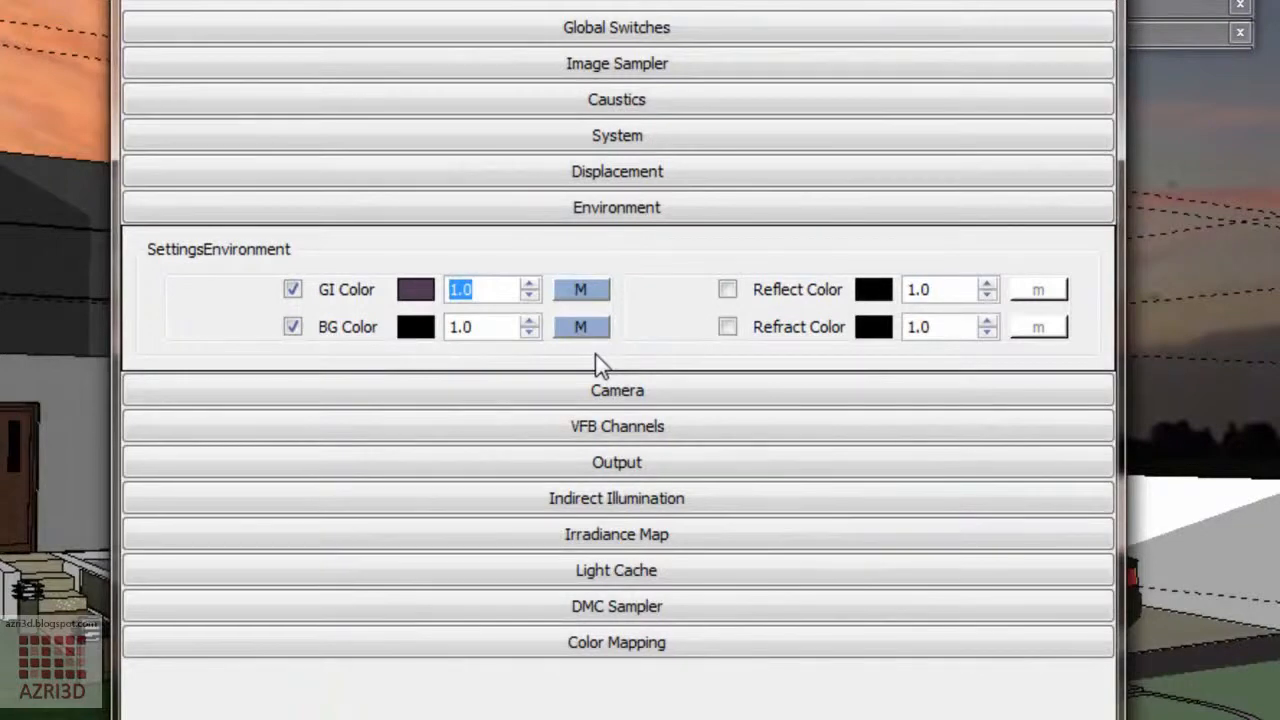
pyautogui.write('5')
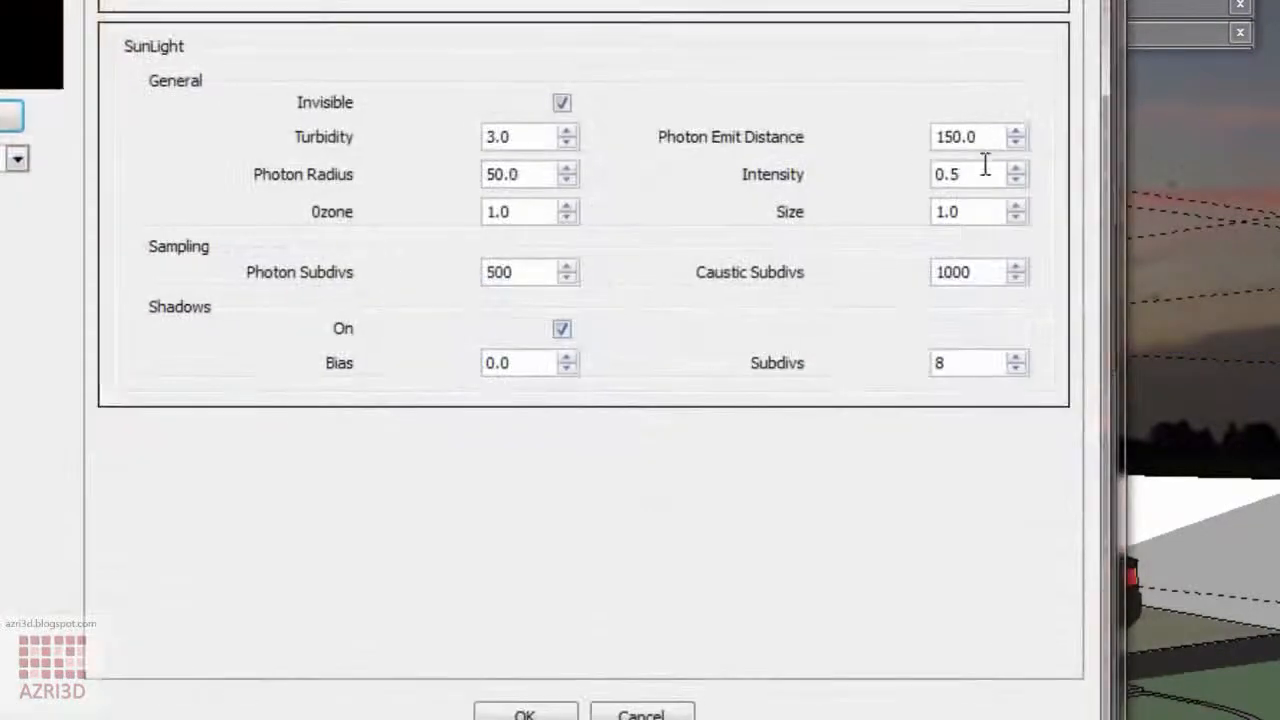
# Step: Set the environment SunLight's intensity to 0.1, size to 2.5, shadow subdivs to 20 and ozone to 0.2
pyautogui.doubleClick(982, 176)
pyautogui.write('1')
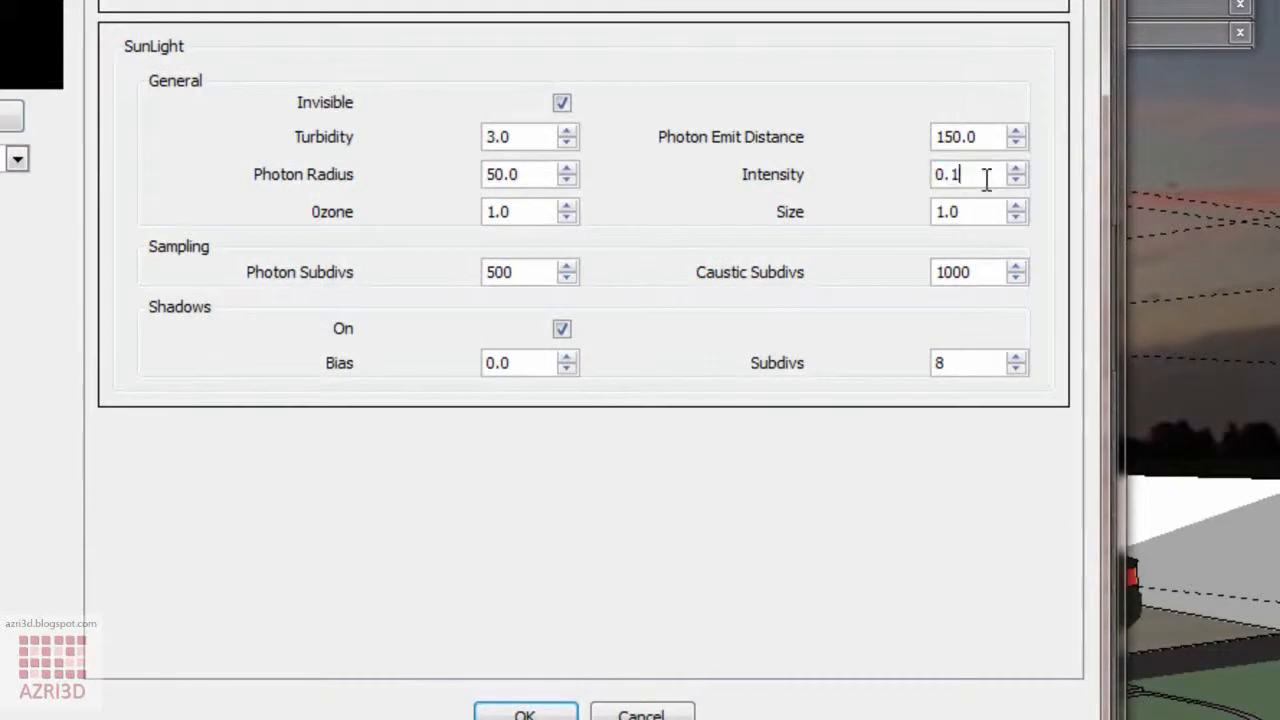
pyautogui.doubleClick(979, 214)
pyautogui.write('2.5')
pyautogui.doubleClick(970, 362)
pyautogui.write('20')
pyautogui.doubleClick(528, 212)
pyautogui.write('0.2')
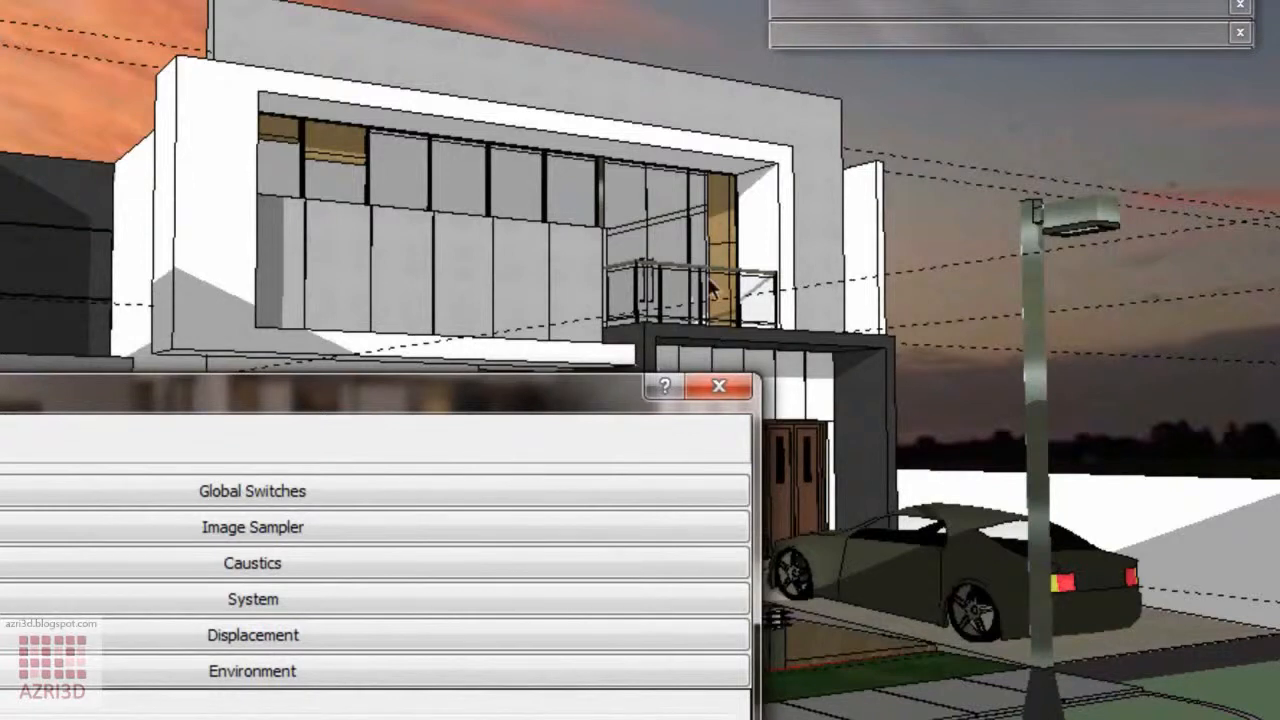
# Step: Enable Reflect Color in the environment settings and pick a custom color for it
pyautogui.moveTo(590, 405); pyautogui.dragTo(1040, 0)
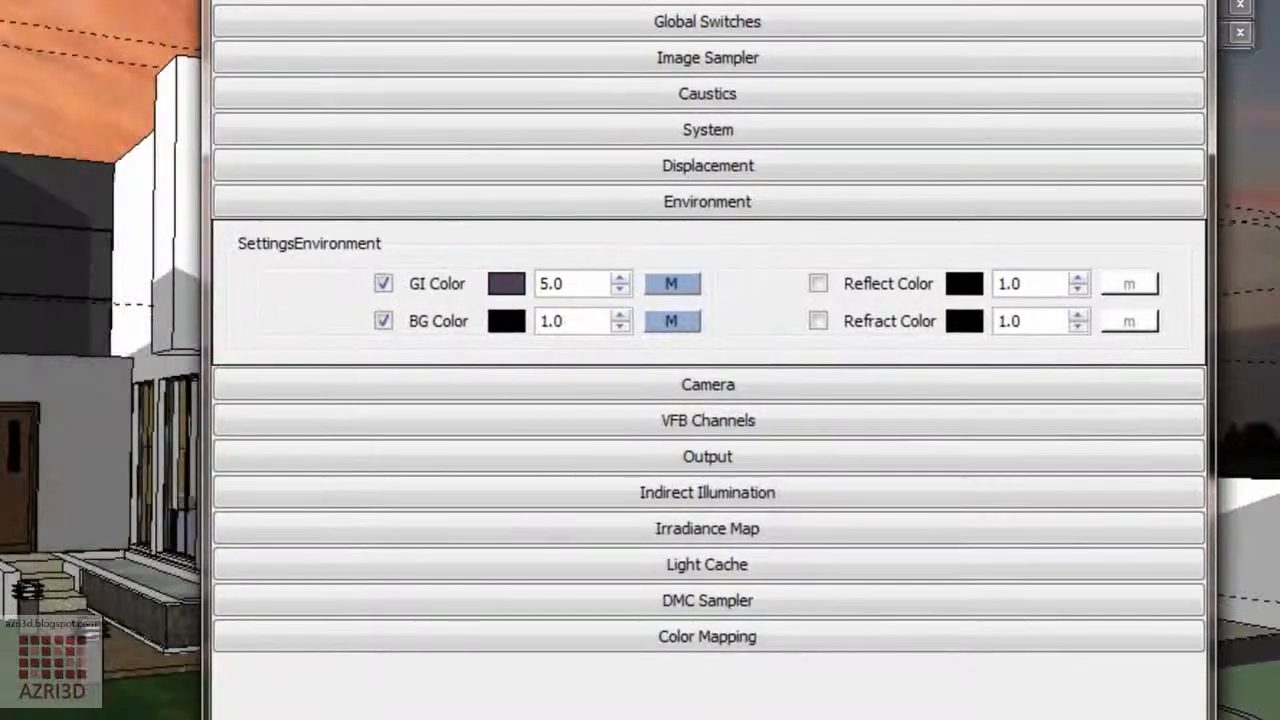
pyautogui.click(817, 283)
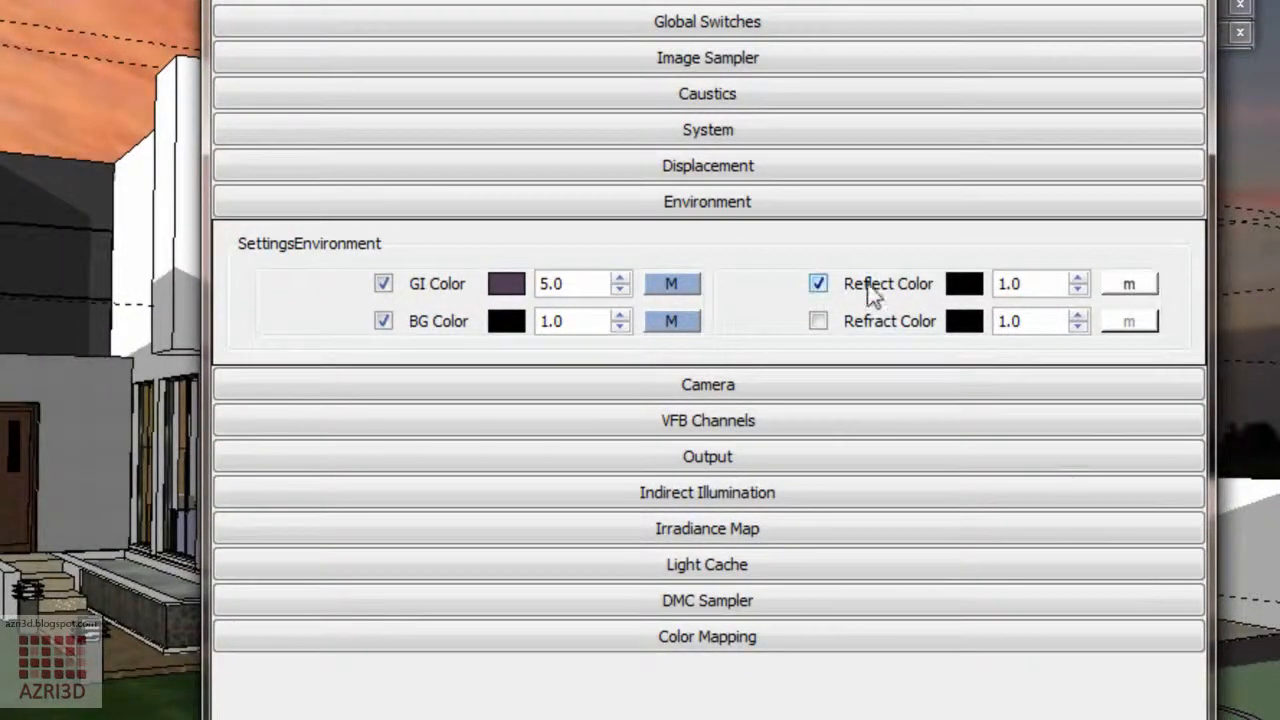
pyautogui.click(963, 284)
pyautogui.moveTo(615, 203); pyautogui.dragTo(572, 134)
pyautogui.moveTo(803, 340); pyautogui.dragTo(800, 296)
pyautogui.click(652, 515)
# Step: Set the physical camera's shutter speed to 300 in the V-Ray camera settings
pyautogui.click(752, 201)
pyautogui.click(749, 238)
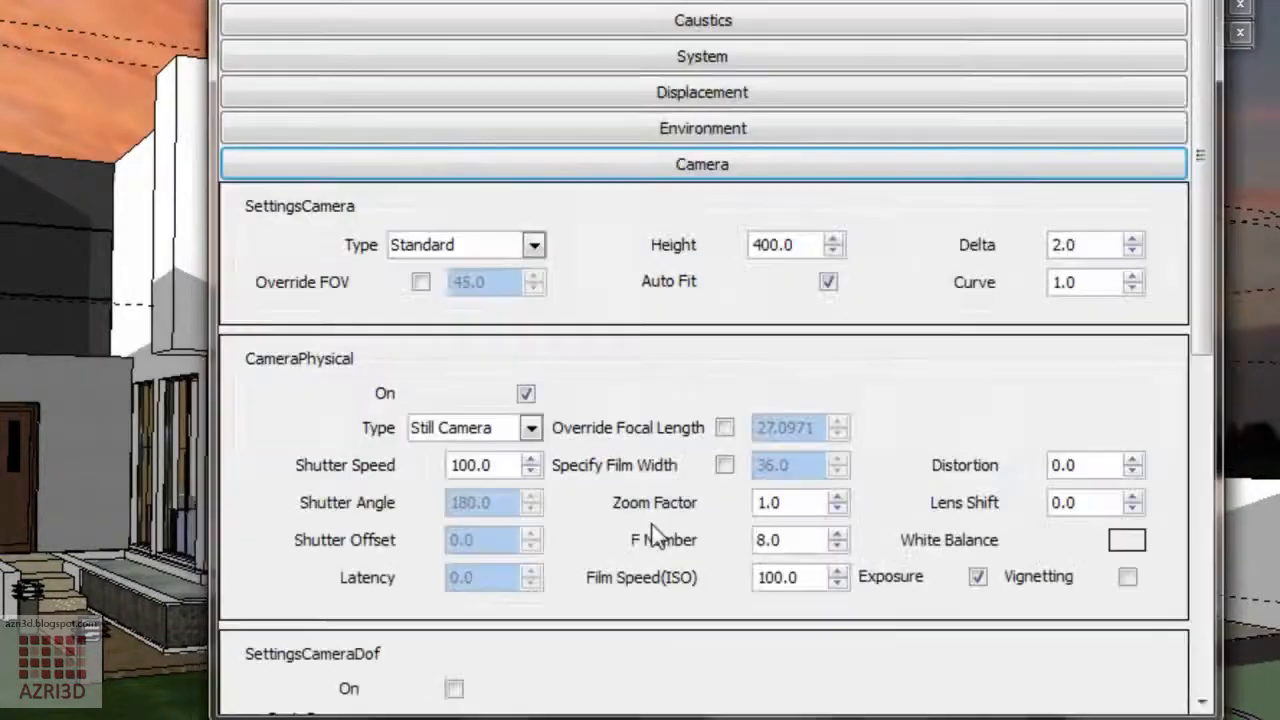
pyautogui.moveTo(500, 465); pyautogui.dragTo(398, 475)
pyautogui.write('3000')
pyautogui.press('BackSpace')
pyautogui.press('Return')
# Step: Set the physical camera's film speed (ISO) to 200 and enable vignetting
pyautogui.doubleClick(823, 572)
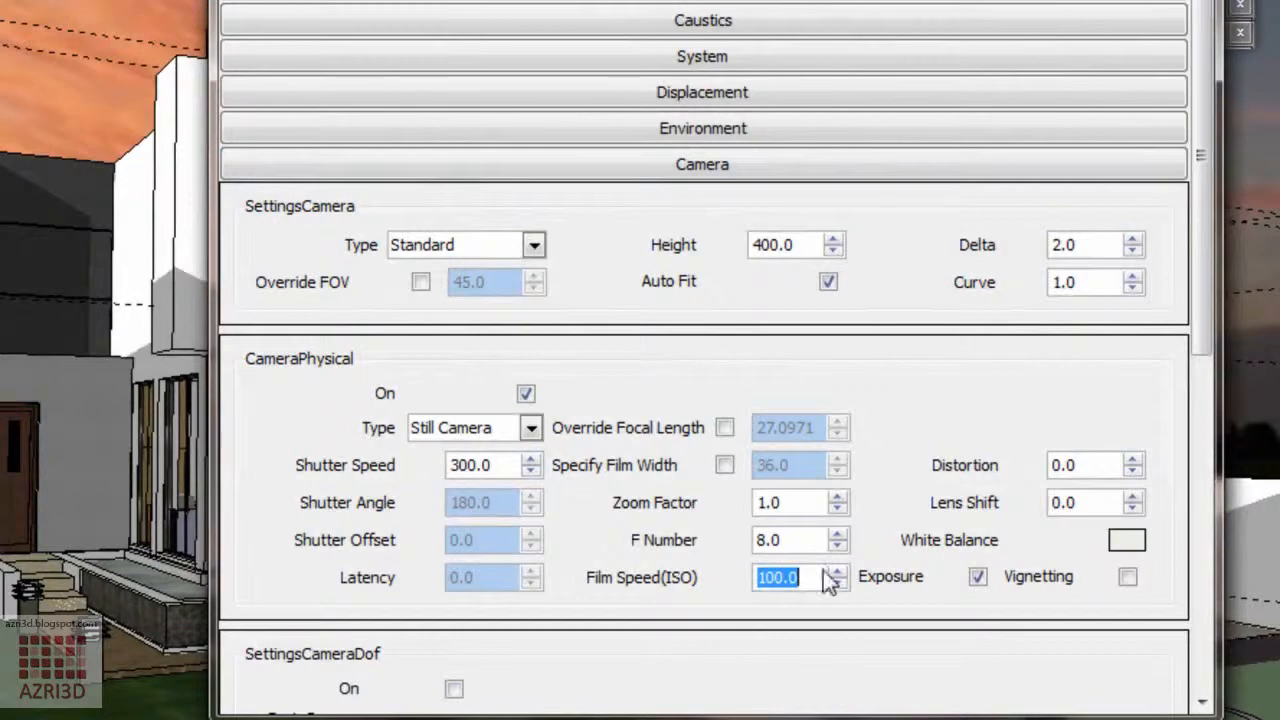
pyautogui.write('200')
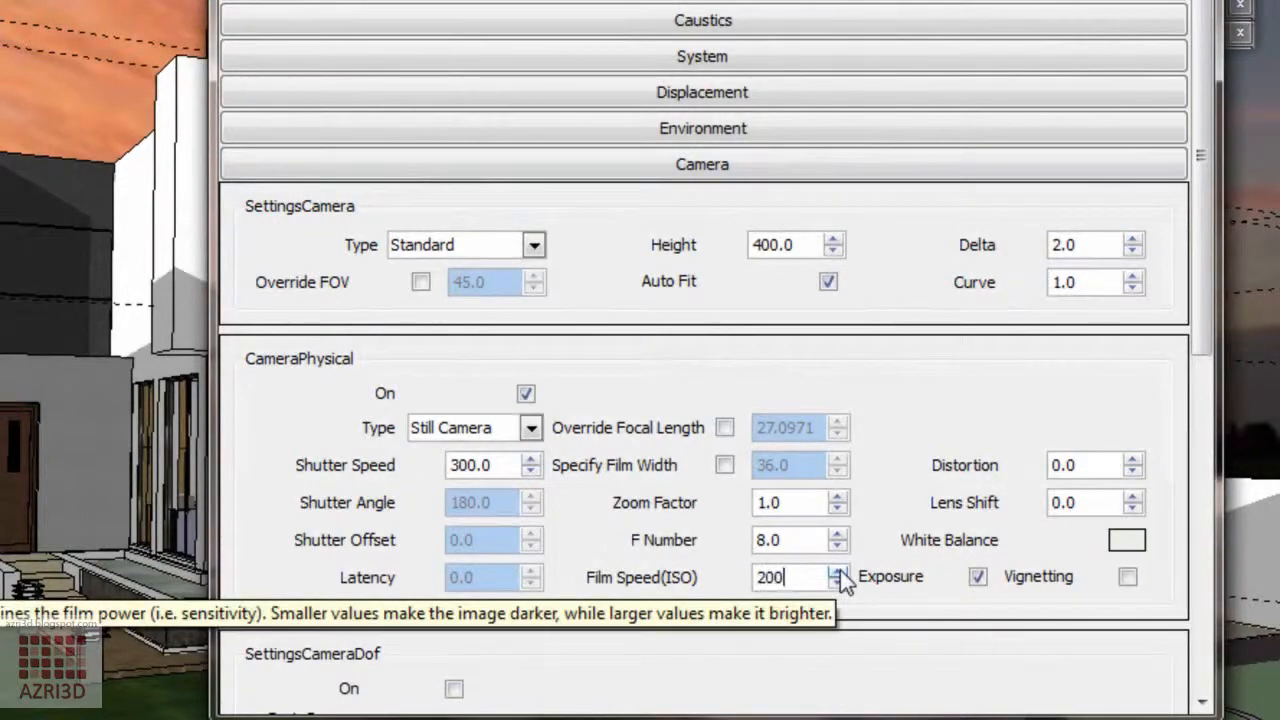
pyautogui.press('Tab')
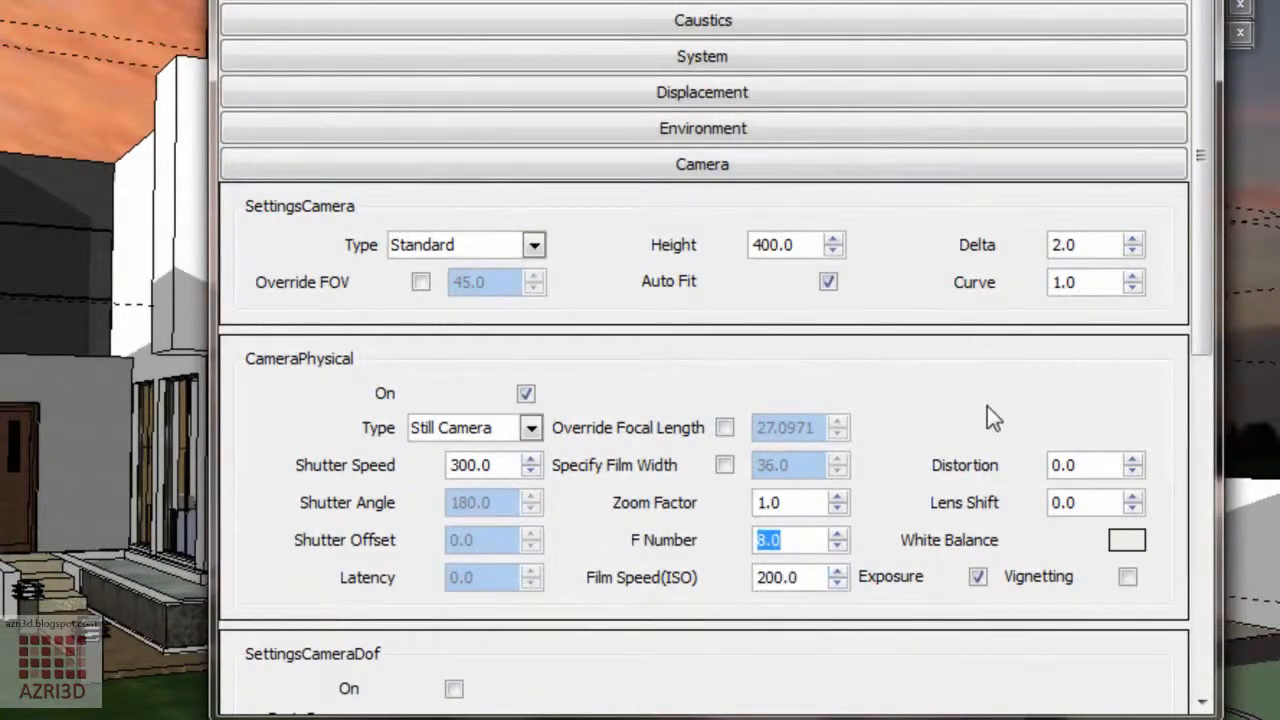
pyautogui.click(1128, 578)
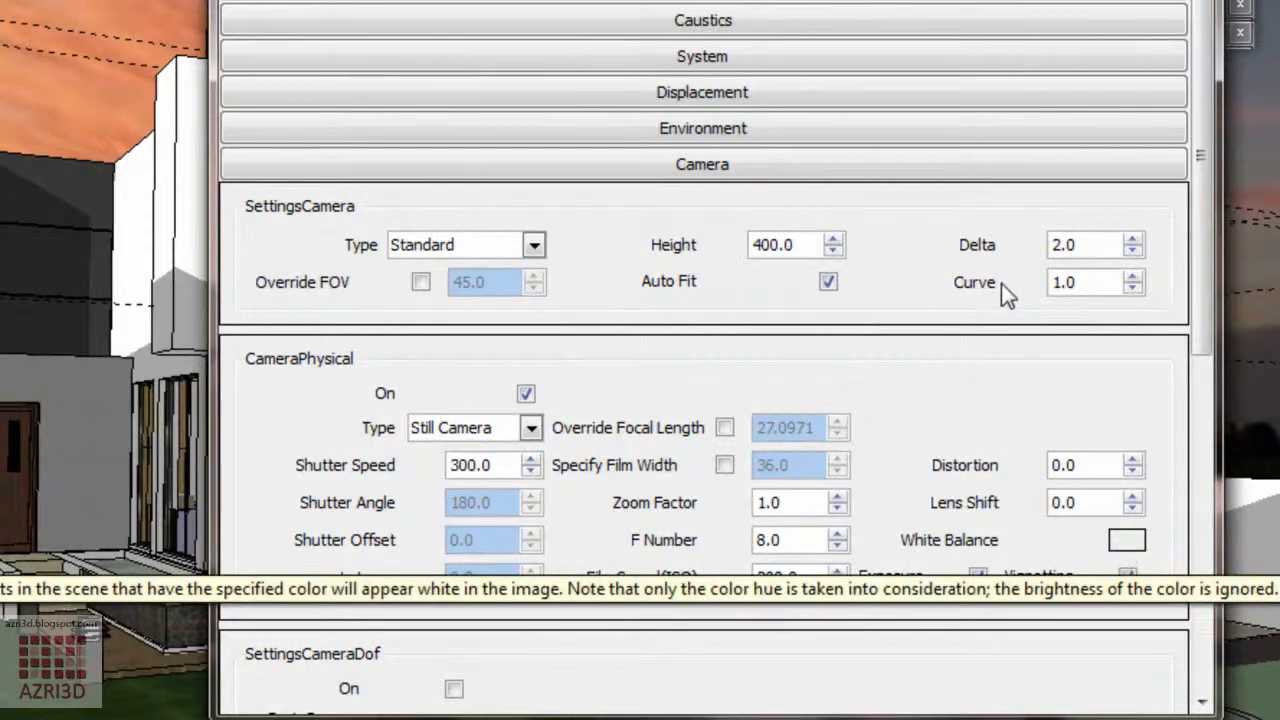
# Step: Set the physical camera's white balance to a light blue-violet color
pyautogui.click(1125, 540)
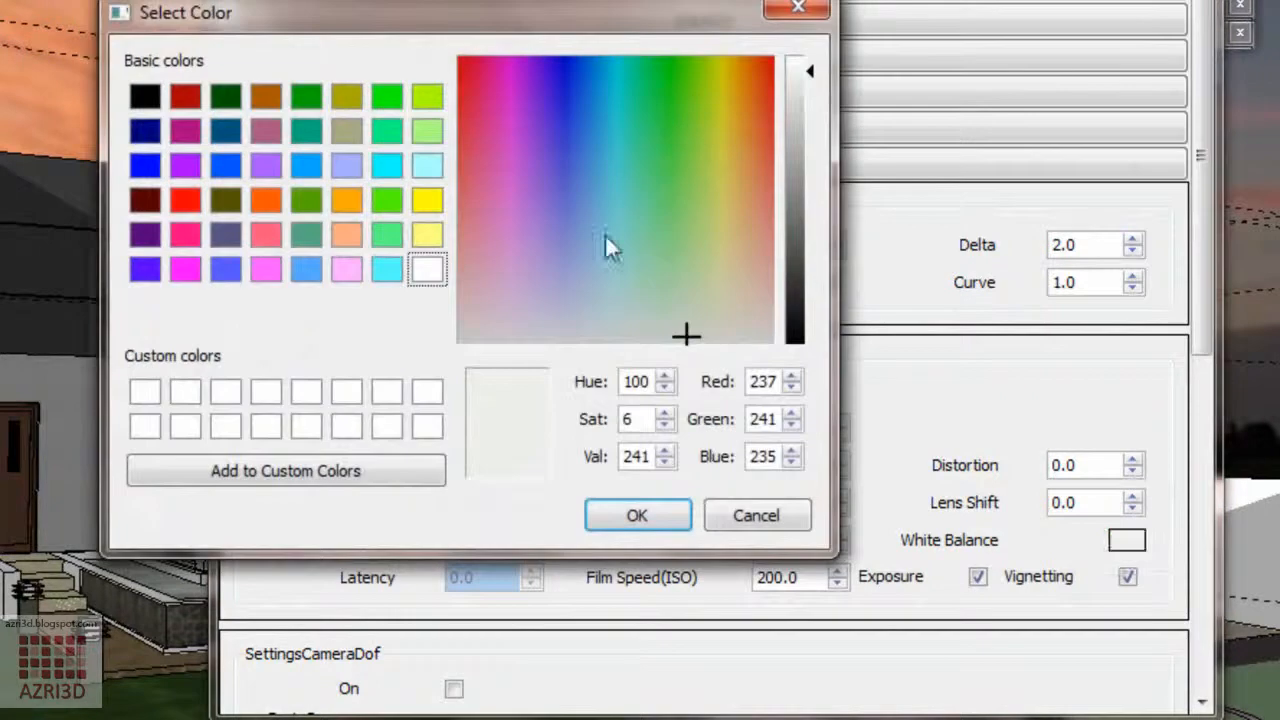
pyautogui.click(346, 165)
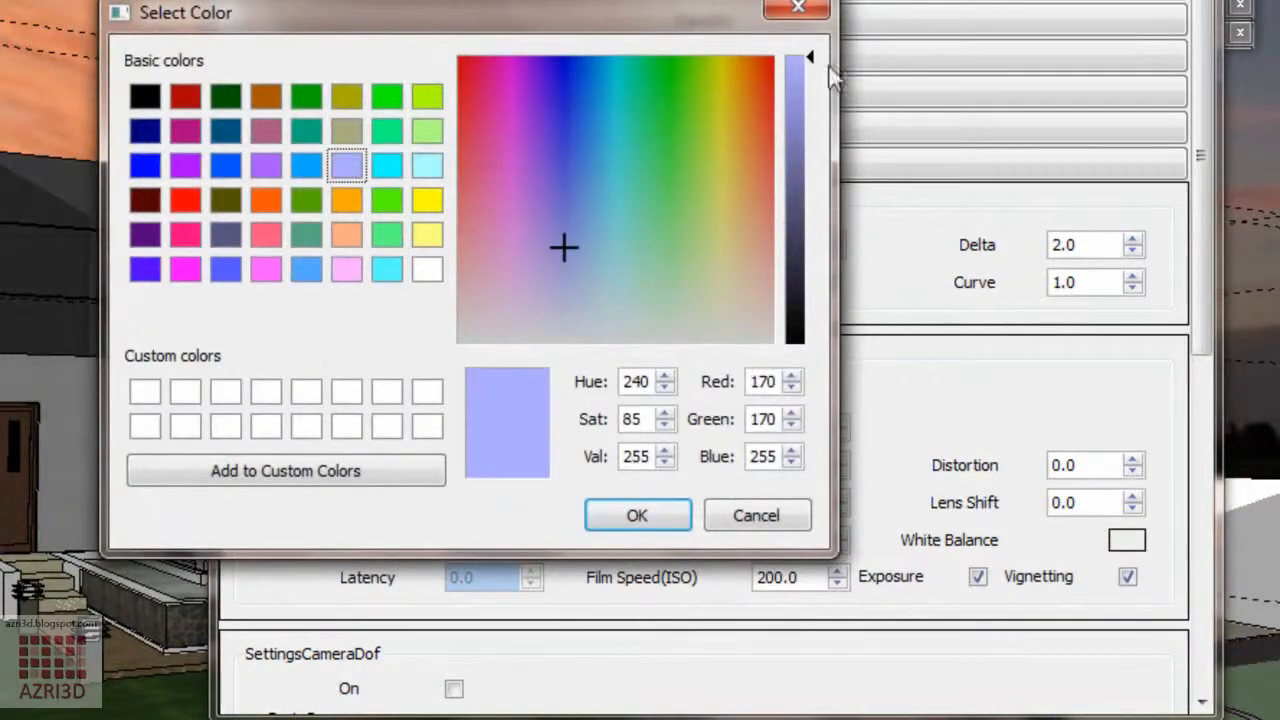
pyautogui.moveTo(583, 264); pyautogui.dragTo(557, 305)
pyautogui.click(652, 532)
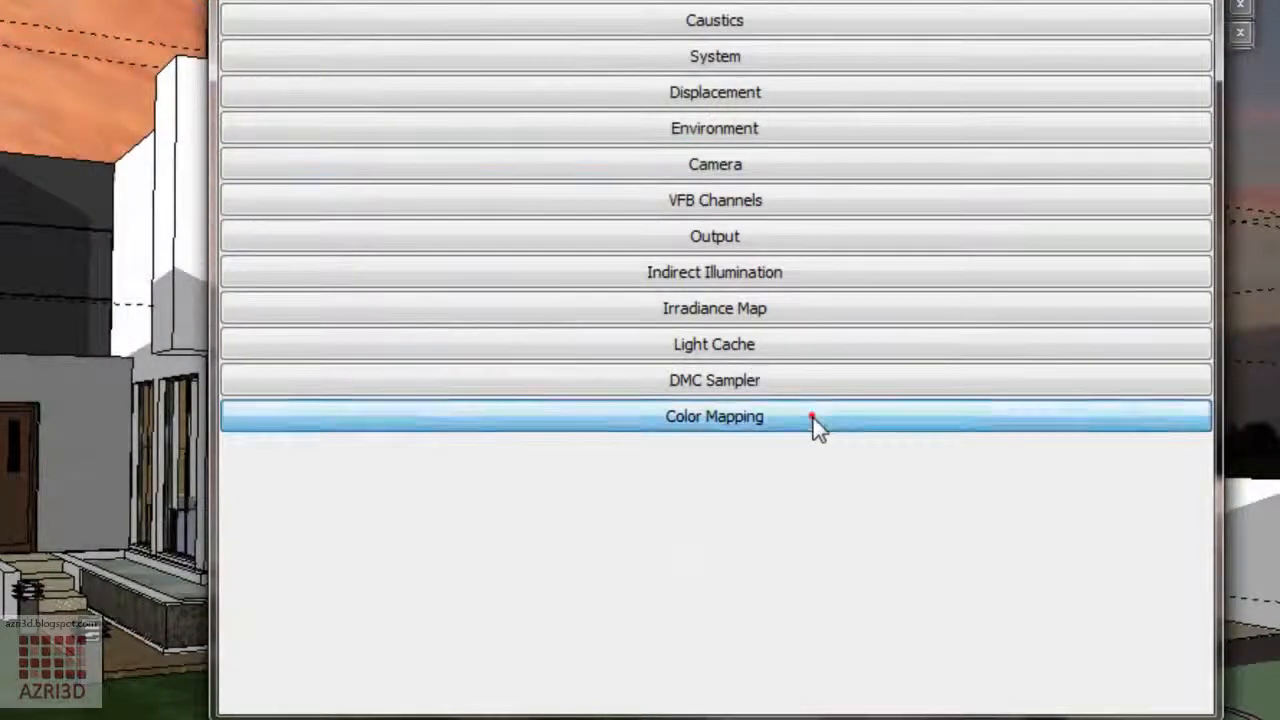
# Step: Set both the Bright Multiplier and the Dark Multiplier to 1.5 in the color mapping settings
pyautogui.click(813, 418)
pyautogui.scroll(-1, 903, 415)
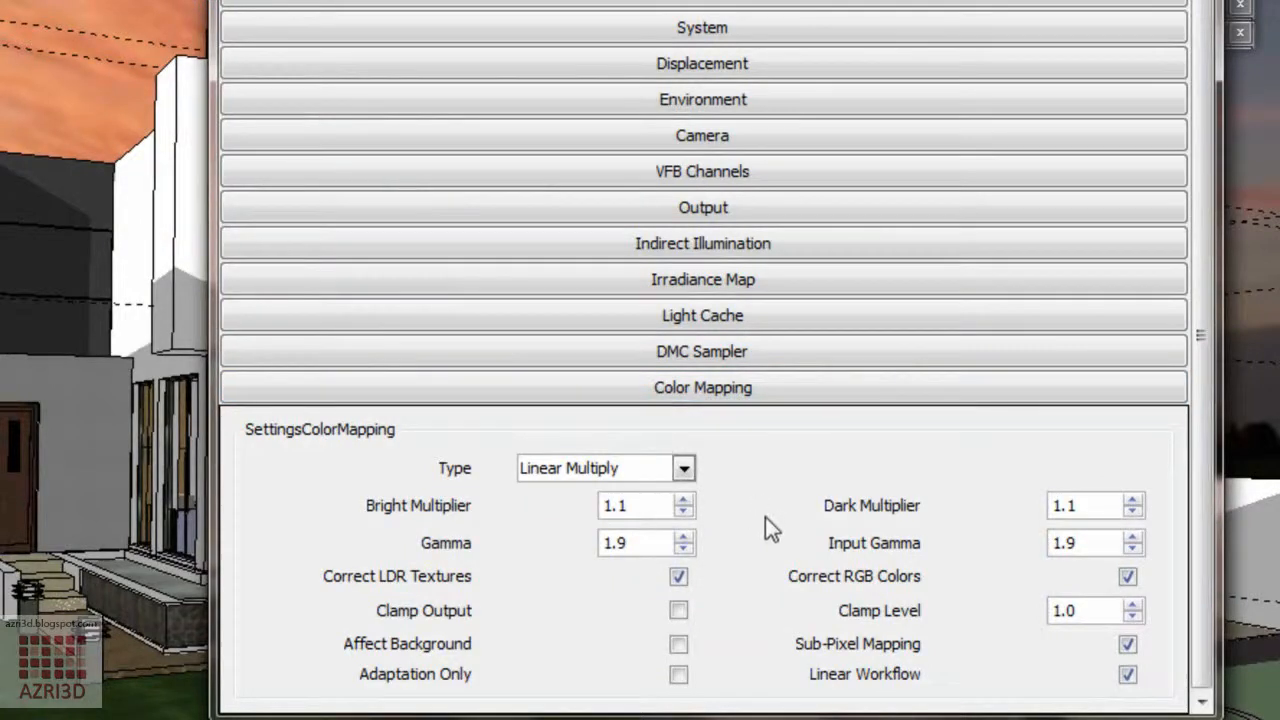
pyautogui.click(620, 504)
pyautogui.press('BackSpace')
pyautogui.write('5')
pyautogui.click(1080, 507)
pyautogui.press('BackSpace')
pyautogui.write('5')
# Step: Set Gamma and Input Gamma to 1.7 in the color mapping settings
pyautogui.click(615, 543)
pyautogui.moveTo(618, 543); pyautogui.dragTo(645, 548)
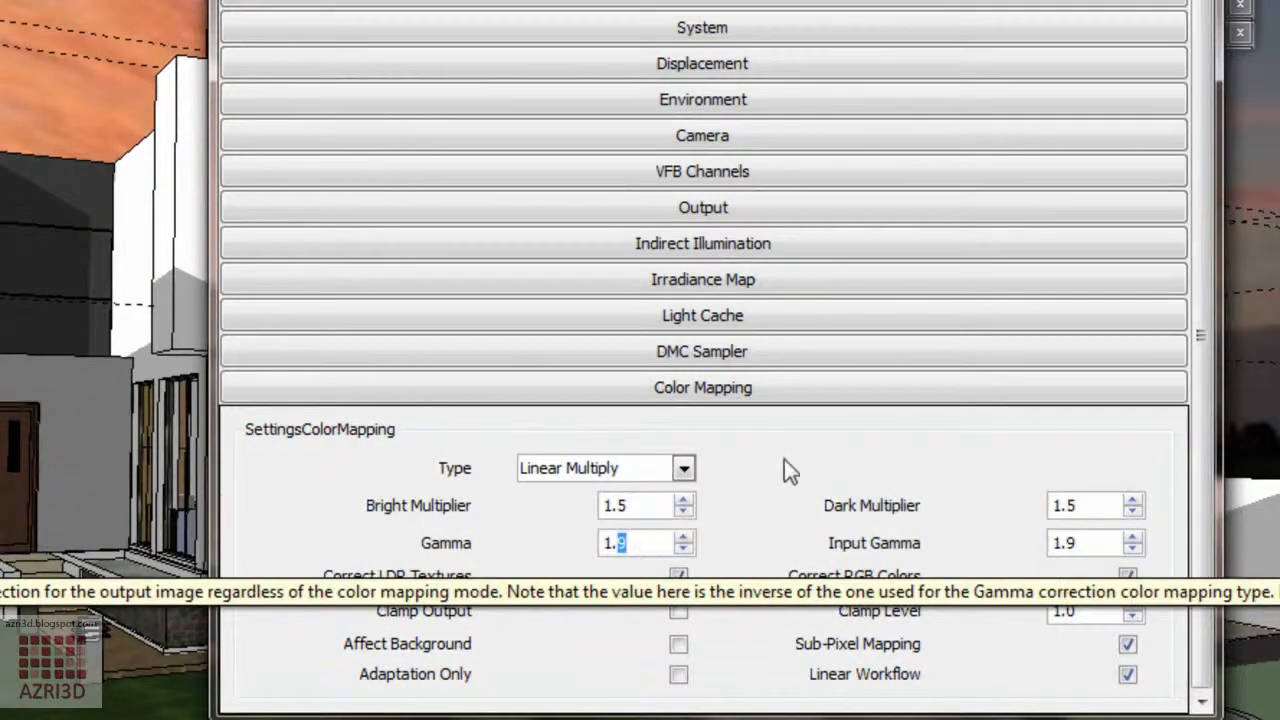
pyautogui.write('7')
pyautogui.moveTo(1078, 543); pyautogui.dragTo(1068, 543)
pyautogui.write('7')
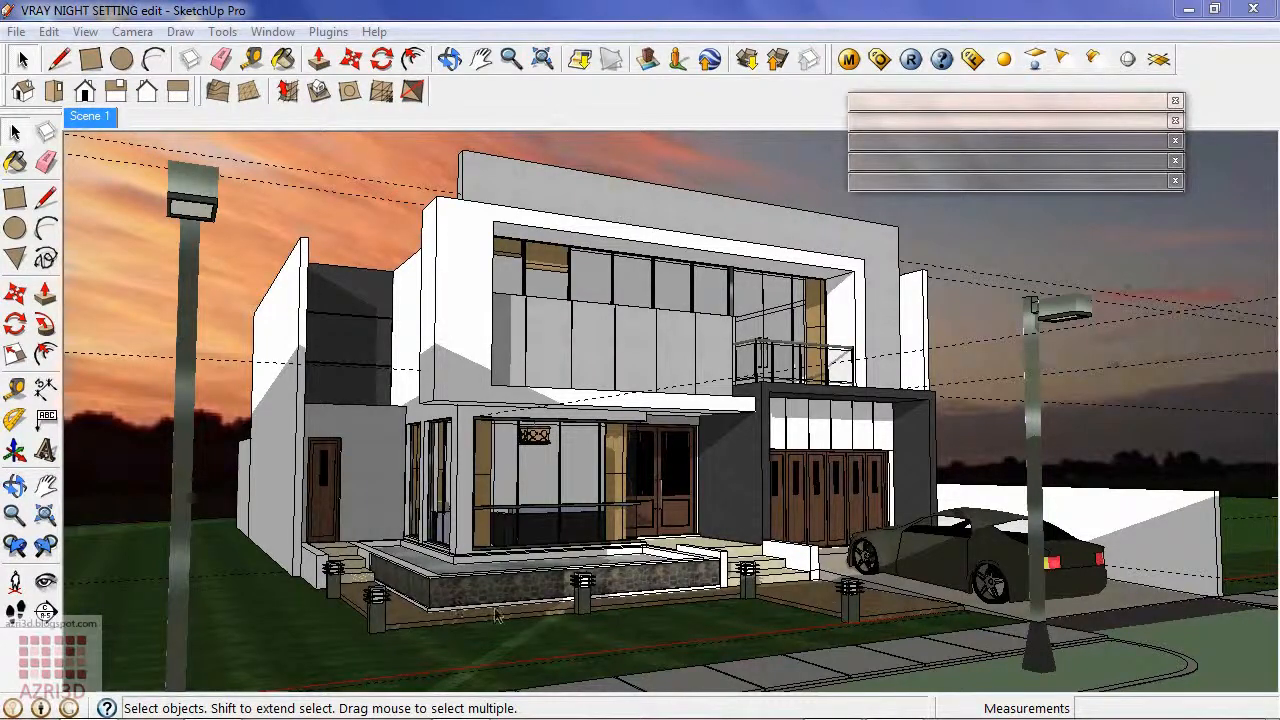
# Step: Open the garden bollard lamp at the near corner of the stone planter for editing
pyautogui.click(376, 620)
pyautogui.scroll(10, 376, 620)
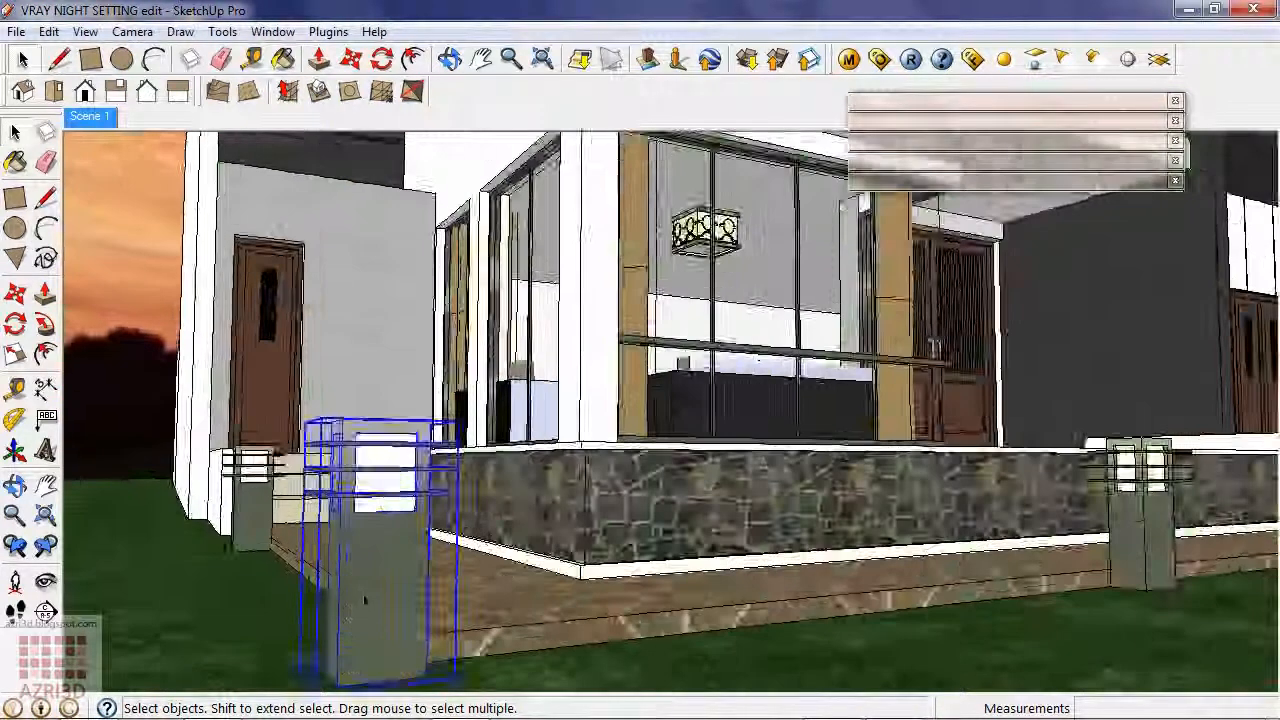
pyautogui.doubleClick(376, 567)
pyautogui.moveTo(376, 567)
pyautogui.mouseDown(button='middle')
pyautogui.moveTo(391, 529)
pyautogui.moveTo(390, 548)
pyautogui.mouseUp(button='middle')
# Step: Draw a V-Ray rectangle light corner to corner over the bollard lamp's front panel opening
pyautogui.click(1032, 62)
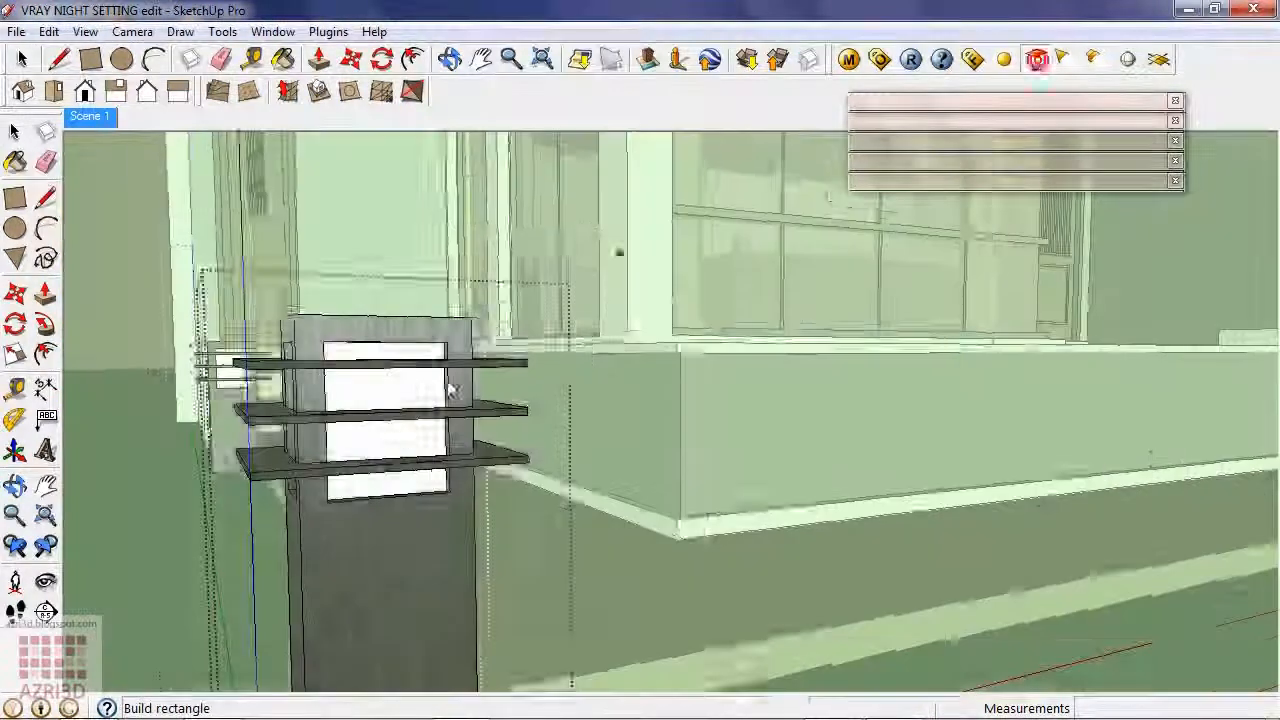
pyautogui.scroll(2, 361, 480)
pyautogui.moveTo(354, 486); pyautogui.dragTo(598, 213, button='middle')
pyautogui.scroll(3, 323, 520)
pyautogui.click(597, 207)
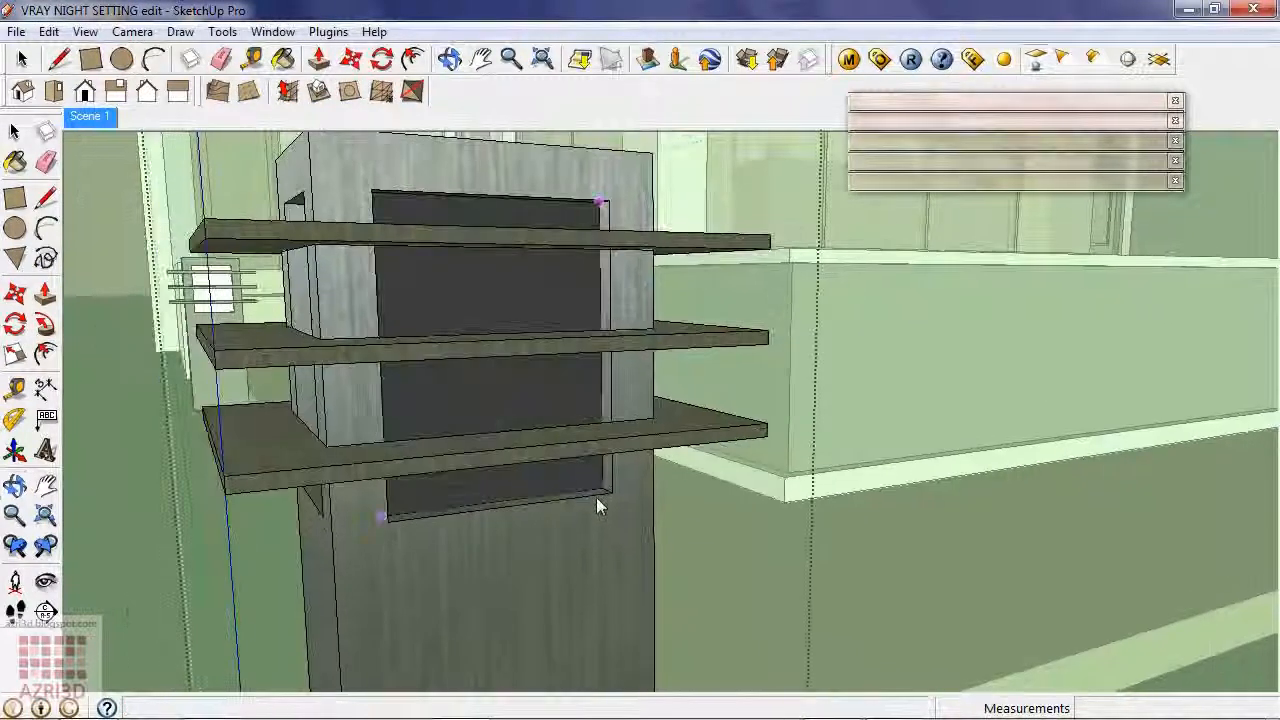
# Step: Move the rectangle light about 1.5 cm so it sits in front of the panel in the lamp's recess
pyautogui.scroll(4, 601, 497)
pyautogui.press('m')
pyautogui.click(604, 492)
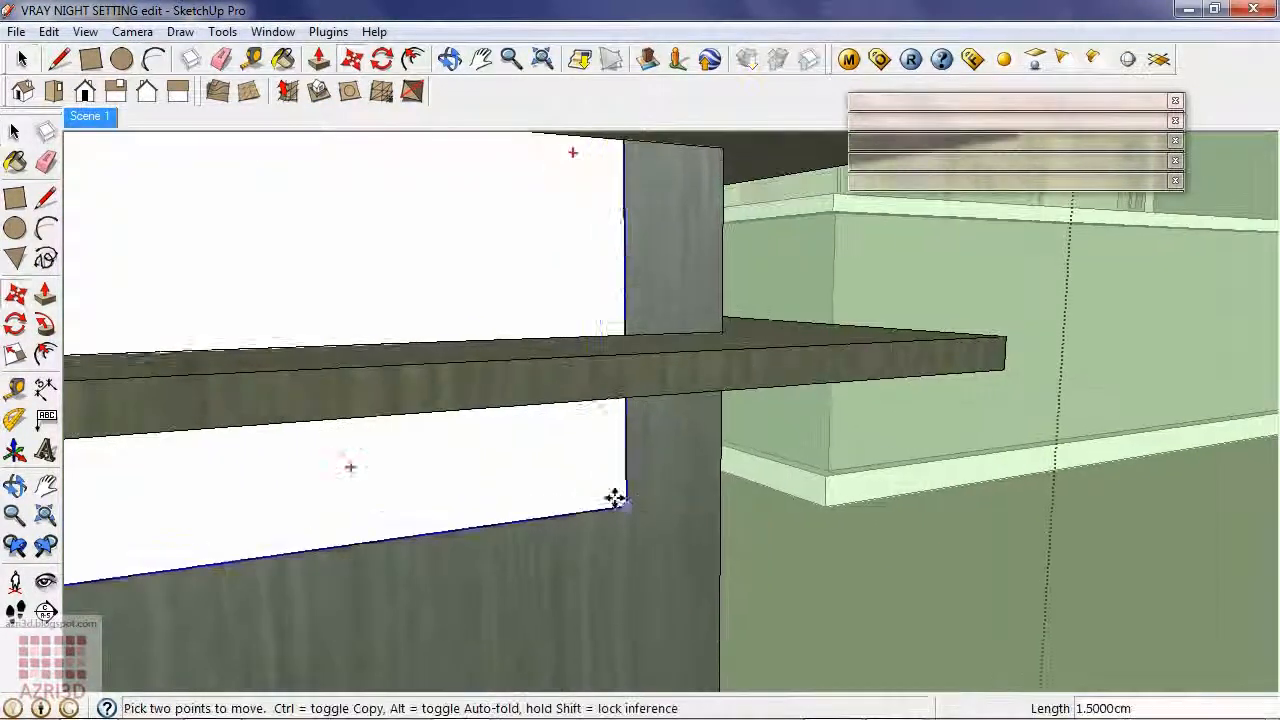
pyautogui.scroll(3, 608, 497)
pyautogui.click(614, 504)
pyautogui.scroll(-5, 552, 508)
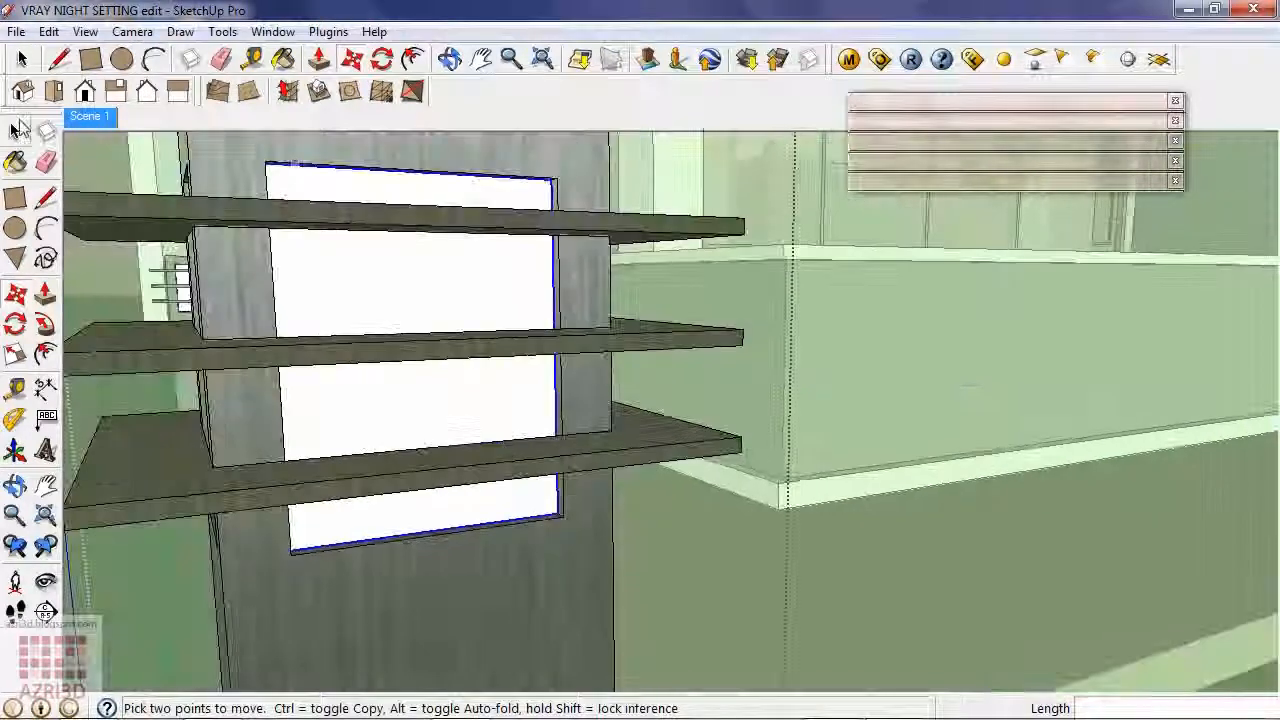
# Step: Edit the bollard lamp's rectangle light in the V-Ray Light Editor, changing its intensity and switching off Affect Reflections
pyautogui.press('space')
pyautogui.rightClick(343, 281)
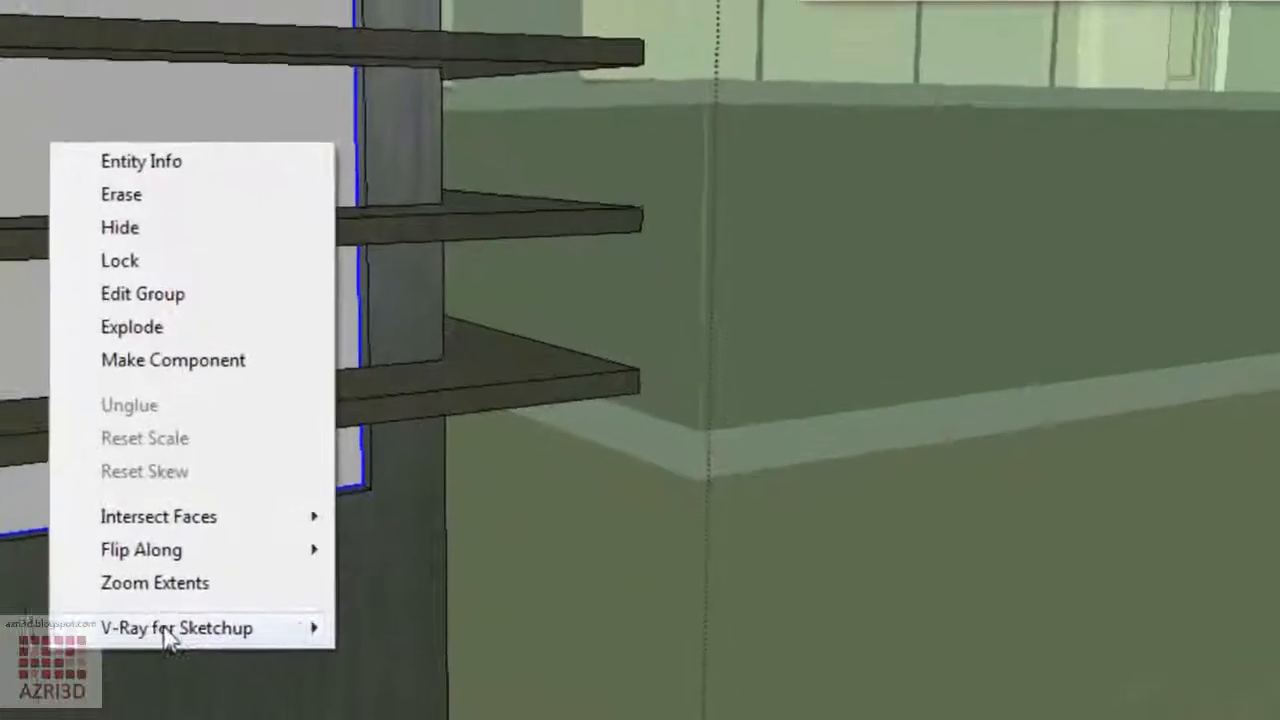
pyautogui.click(350, 615)
pyautogui.click(552, 624)
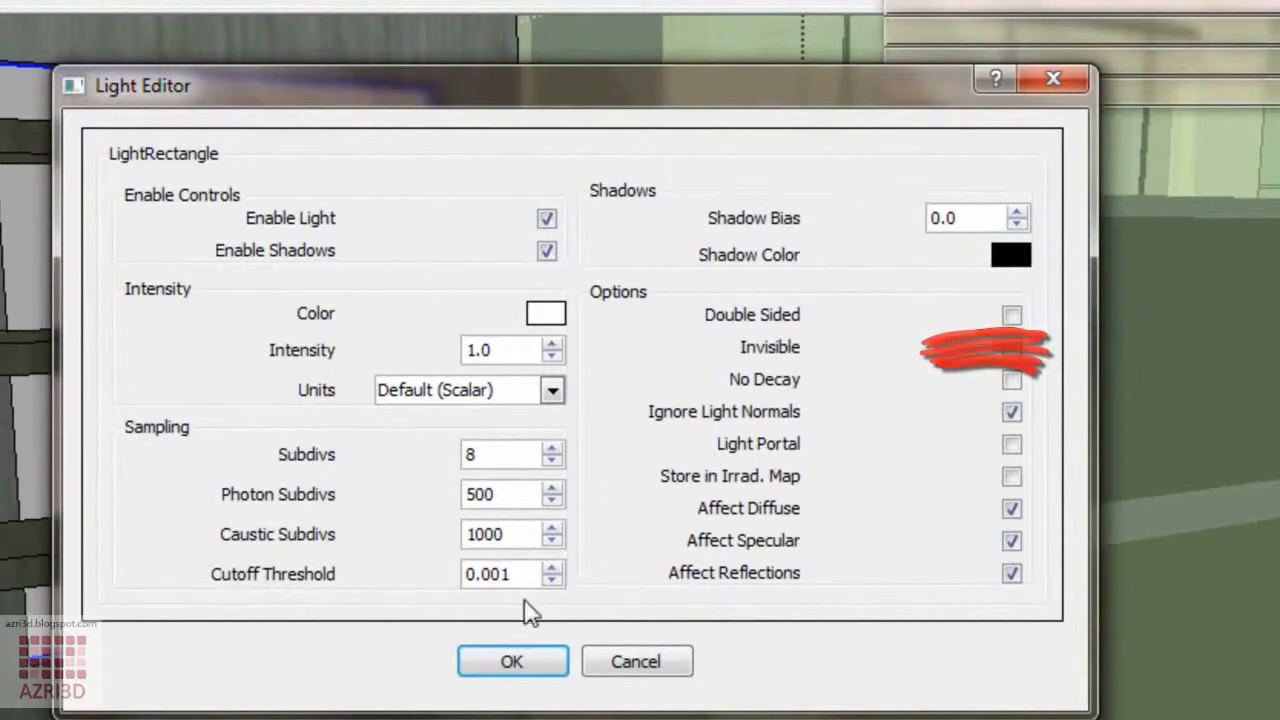
pyautogui.moveTo(525, 352); pyautogui.dragTo(429, 357)
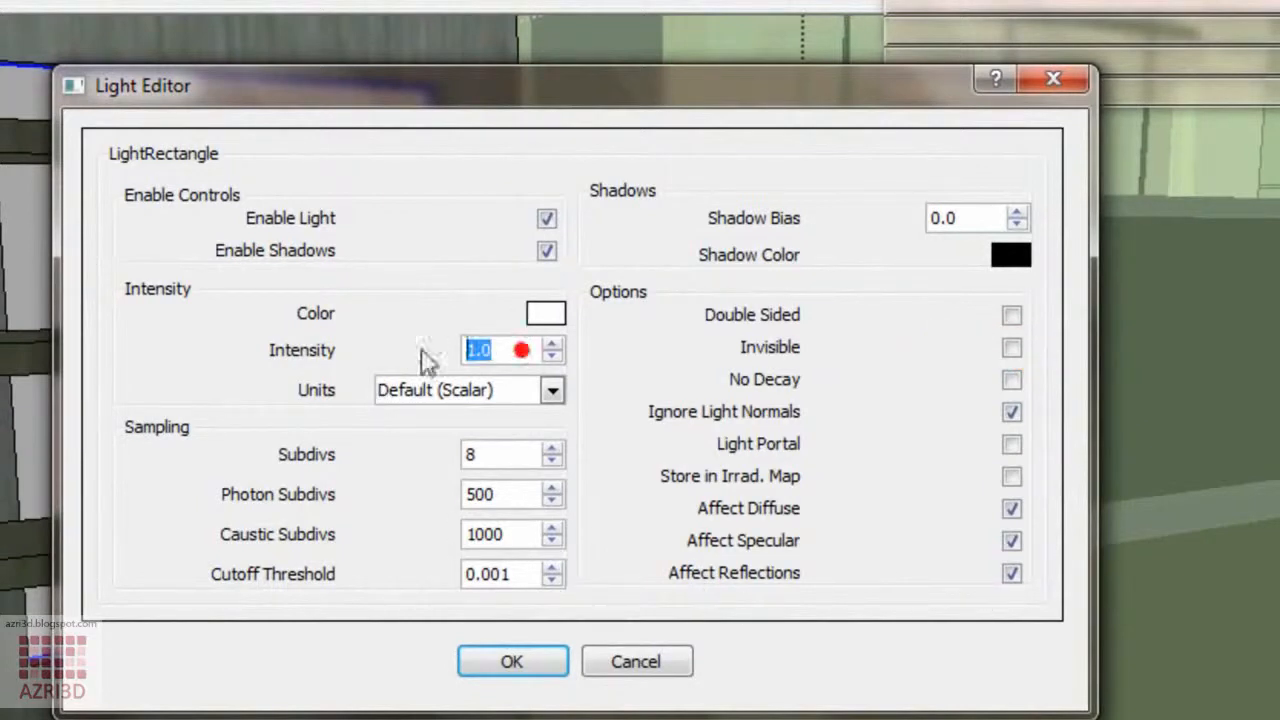
pyautogui.click(1012, 573)
pyautogui.click(516, 662)
# Step: Draw a second V-Ray rectangle light over the panel opening on the adjacent side of the bollard lamp
pyautogui.moveTo(228, 390)
pyautogui.mouseDown(button='middle')
pyautogui.moveTo(603, 380)
pyautogui.moveTo(585, 389)
pyautogui.mouseUp(button='middle')
pyautogui.scroll(-1, 585, 389)
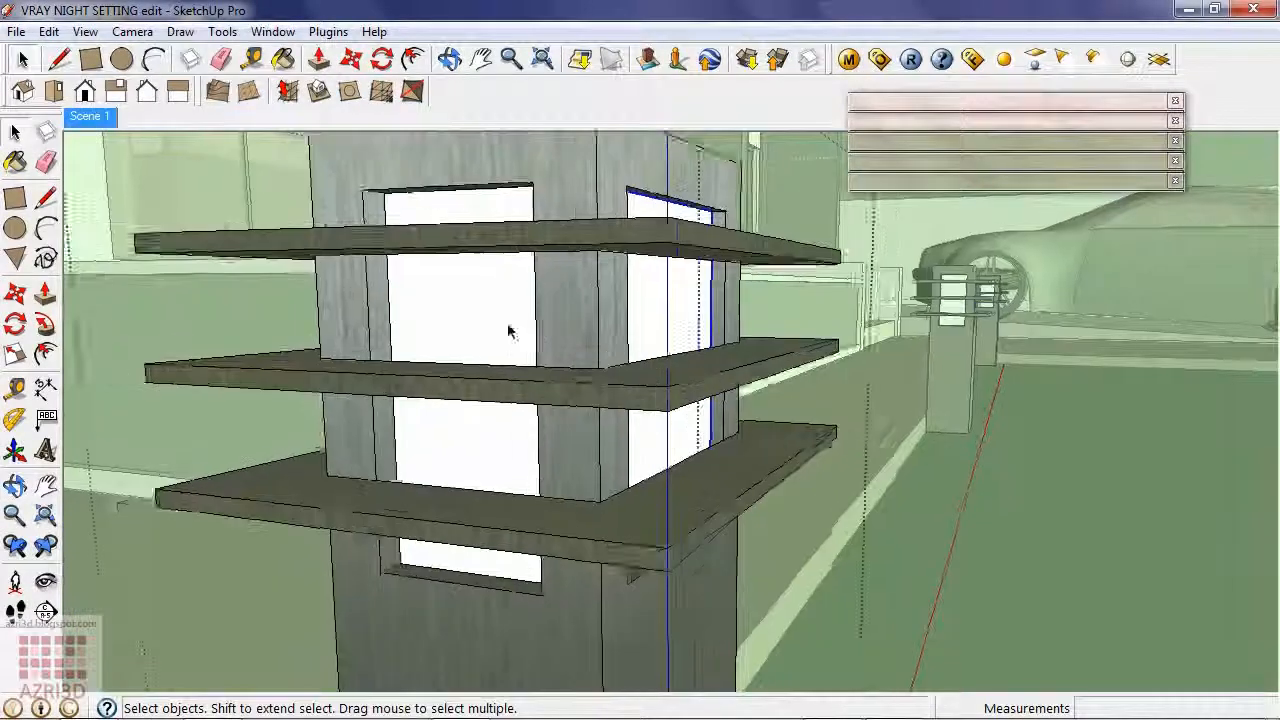
pyautogui.scroll(1, 508, 332)
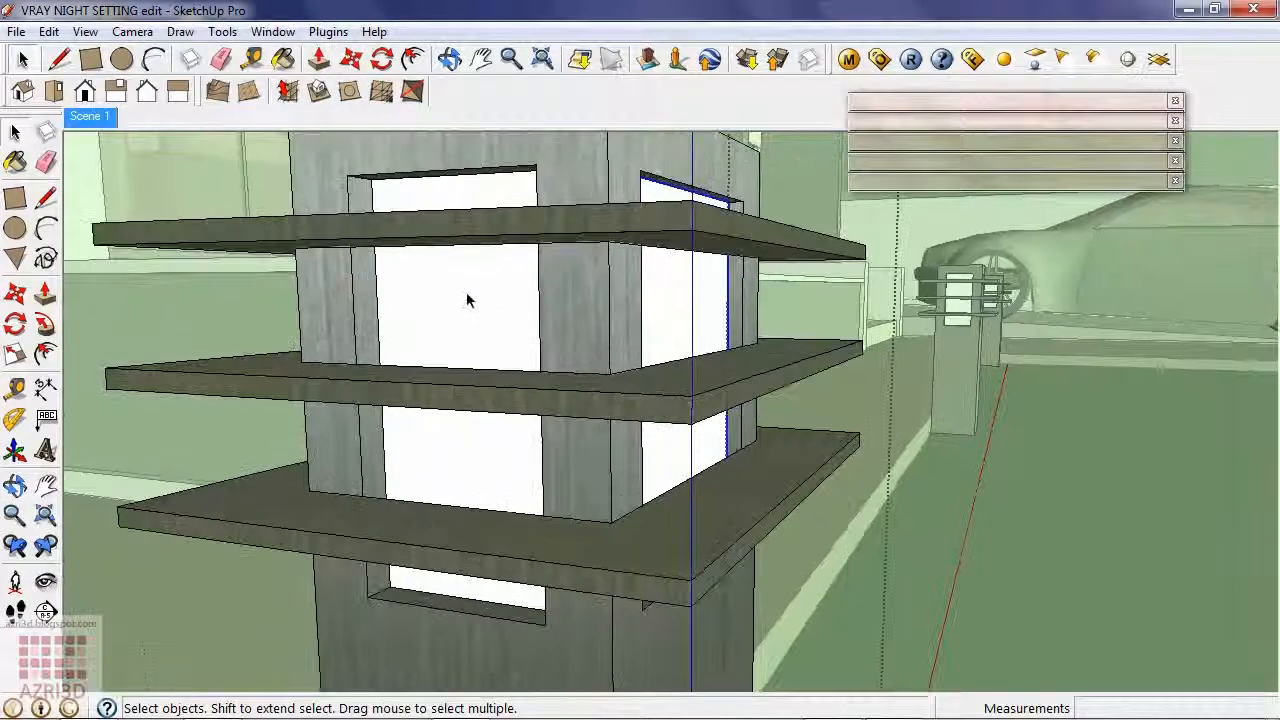
pyautogui.moveTo(466, 294); pyautogui.dragTo(503, 291, button='middle')
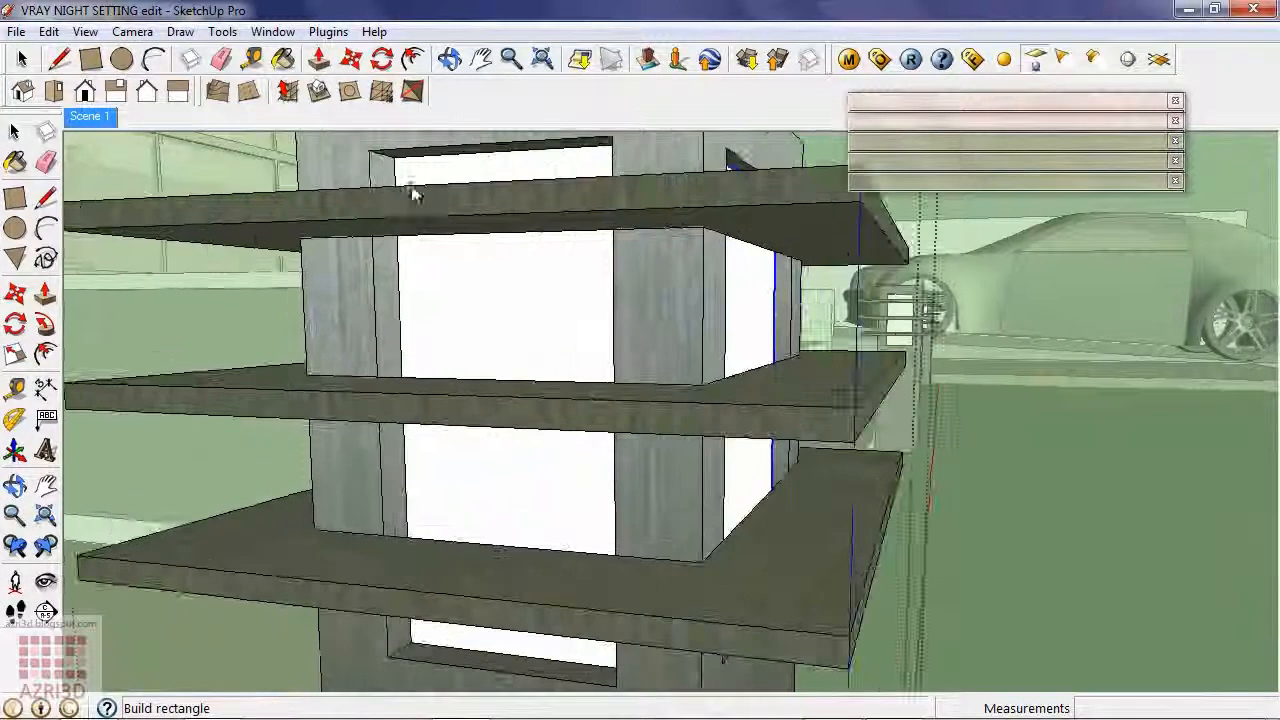
pyautogui.moveTo(409, 191); pyautogui.dragTo(265, 567, button='middle')
pyautogui.scroll(3, 265, 567)
# Step: Move the second rectangle light slightly forward so it sits in front of the panel within the lamp's recess
pyautogui.press('m')
pyautogui.click(318, 575)
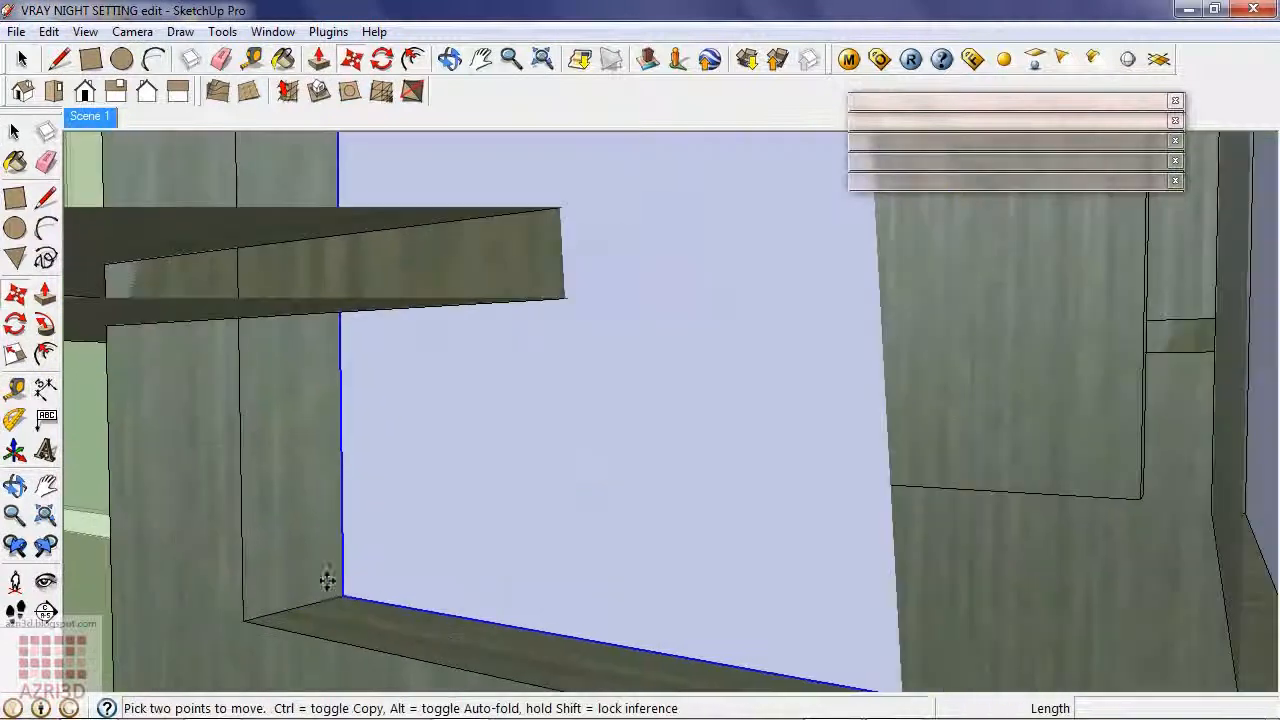
pyautogui.click(329, 597)
pyautogui.scroll(-5, 372, 590)
pyautogui.press('space')
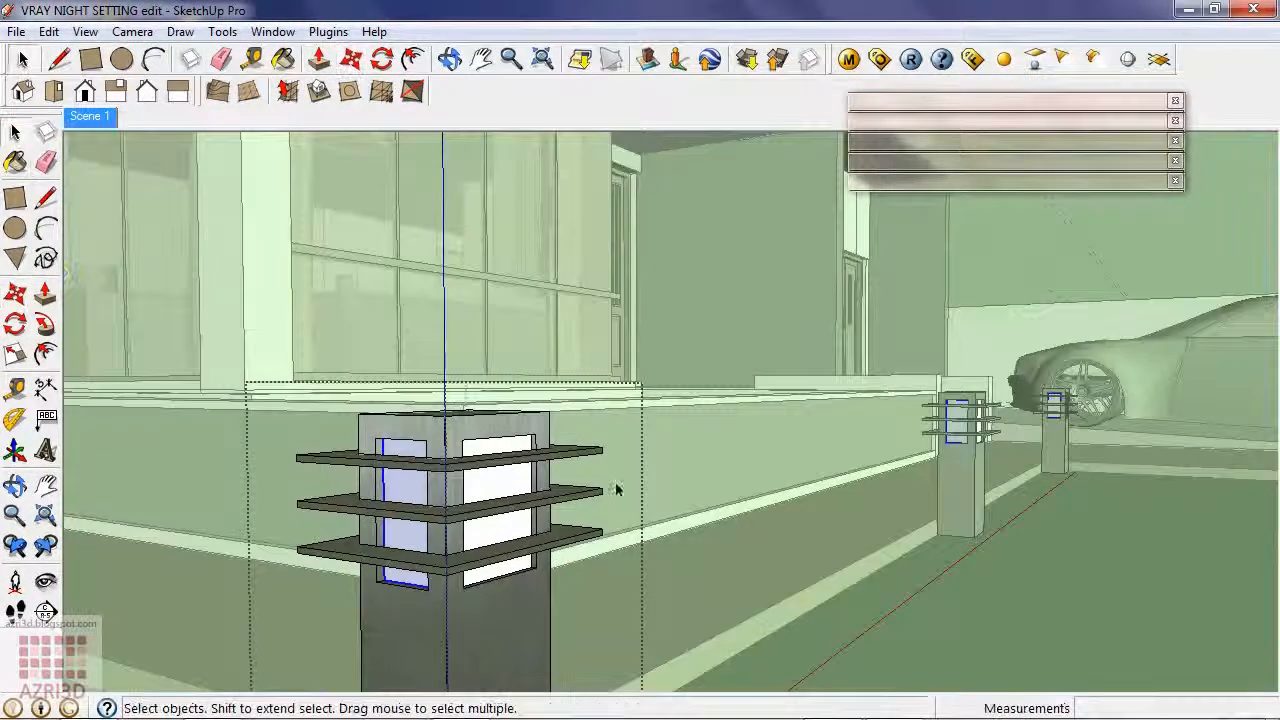
# Step: Close the bollard lamp group and return to the Scene 1 view of the house
pyautogui.click(666, 490)
pyautogui.moveTo(648, 533); pyautogui.dragTo(435, 572, button='middle')
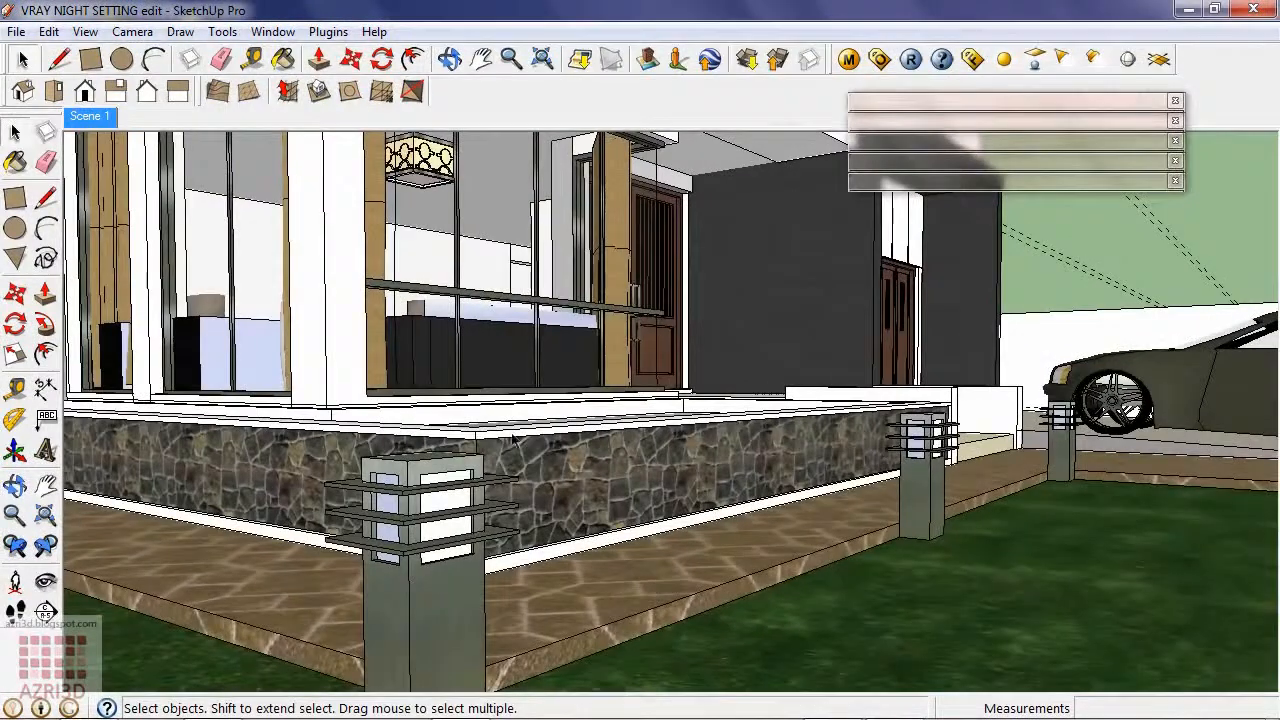
pyautogui.moveTo(1050, 432); pyautogui.dragTo(853, 518, button='middle')
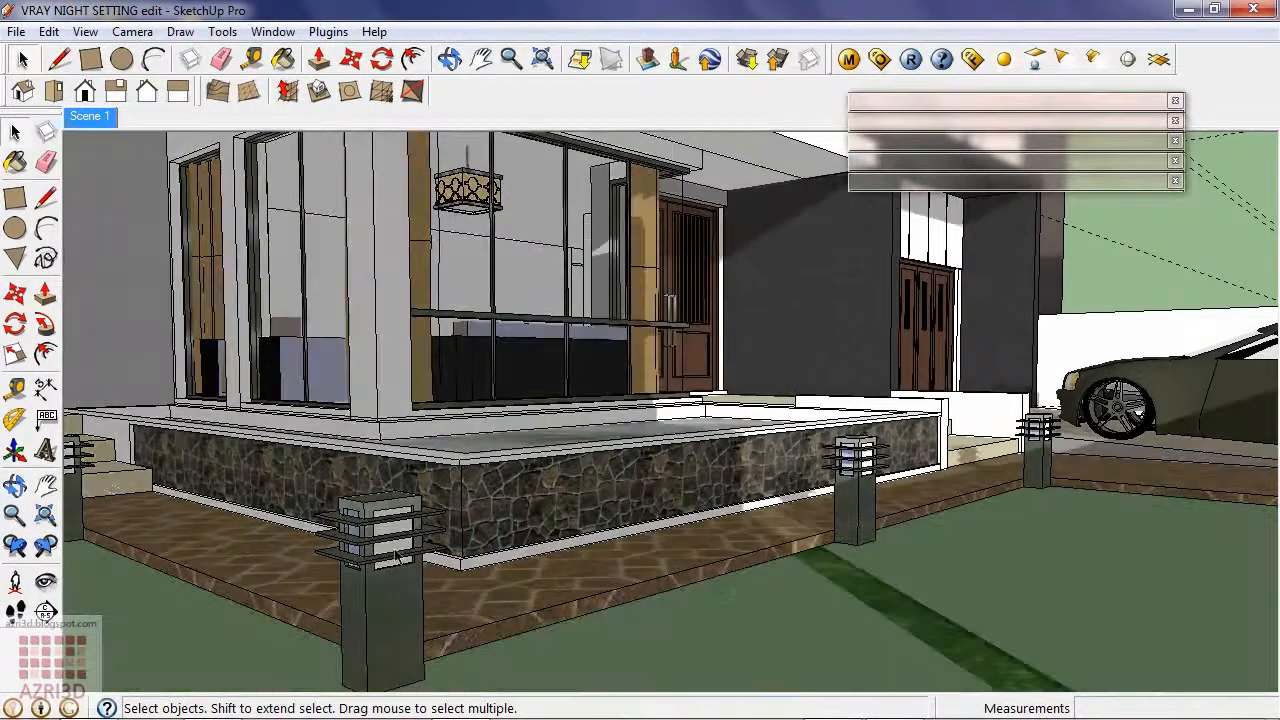
pyautogui.click(98, 118)
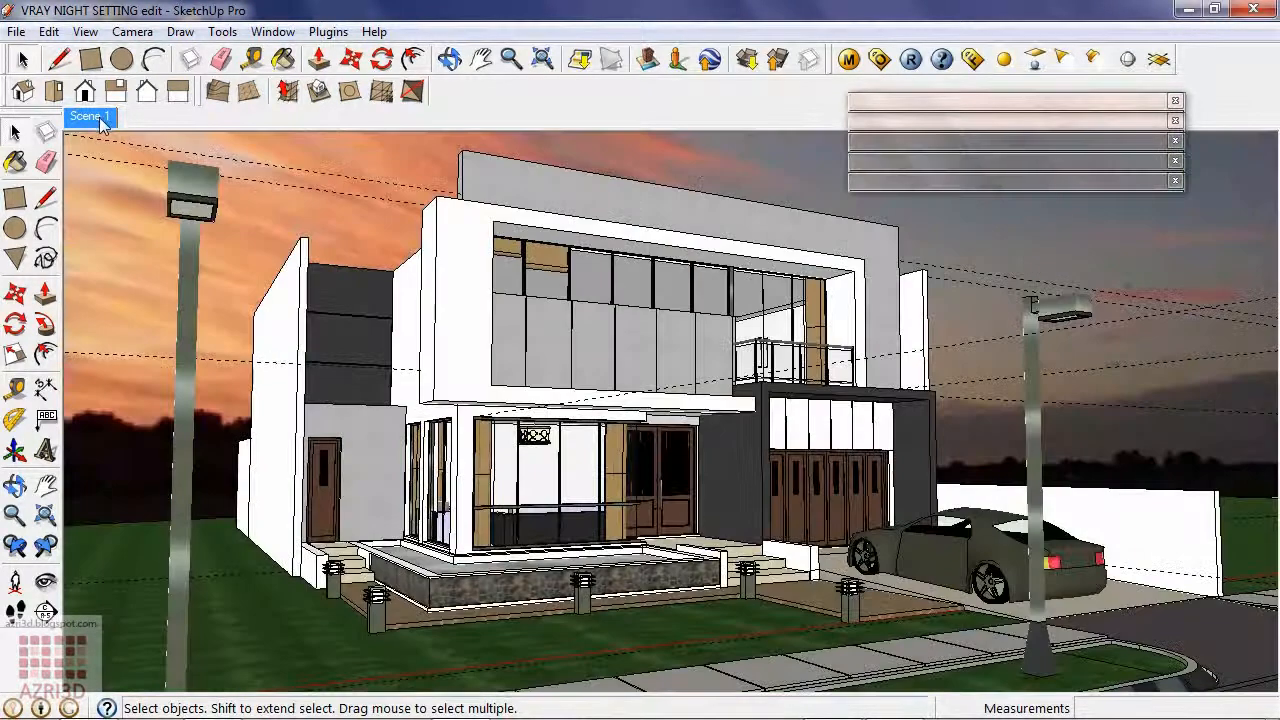
# Step: Draw a 15 by 15 cm square on the ceiling slab's underside near its corner
pyautogui.scroll(3, 678, 296)
pyautogui.scroll(2, 676, 298)
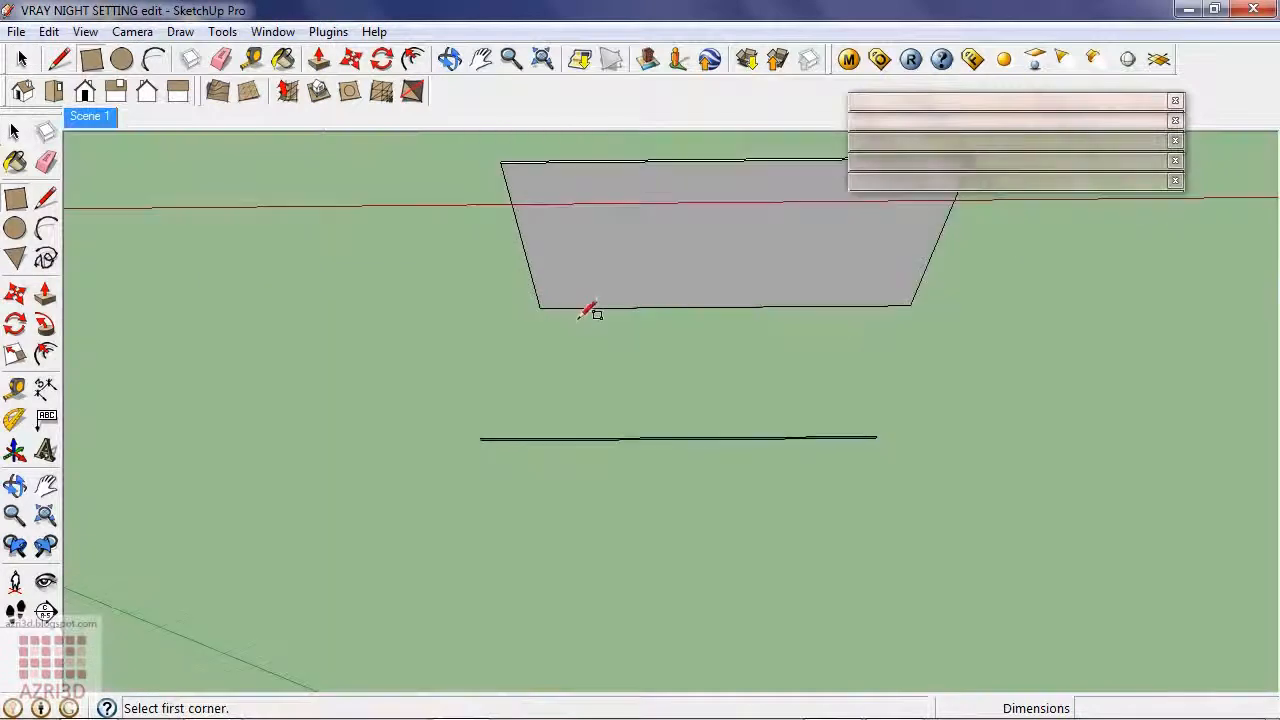
pyautogui.scroll(2, 649, 189)
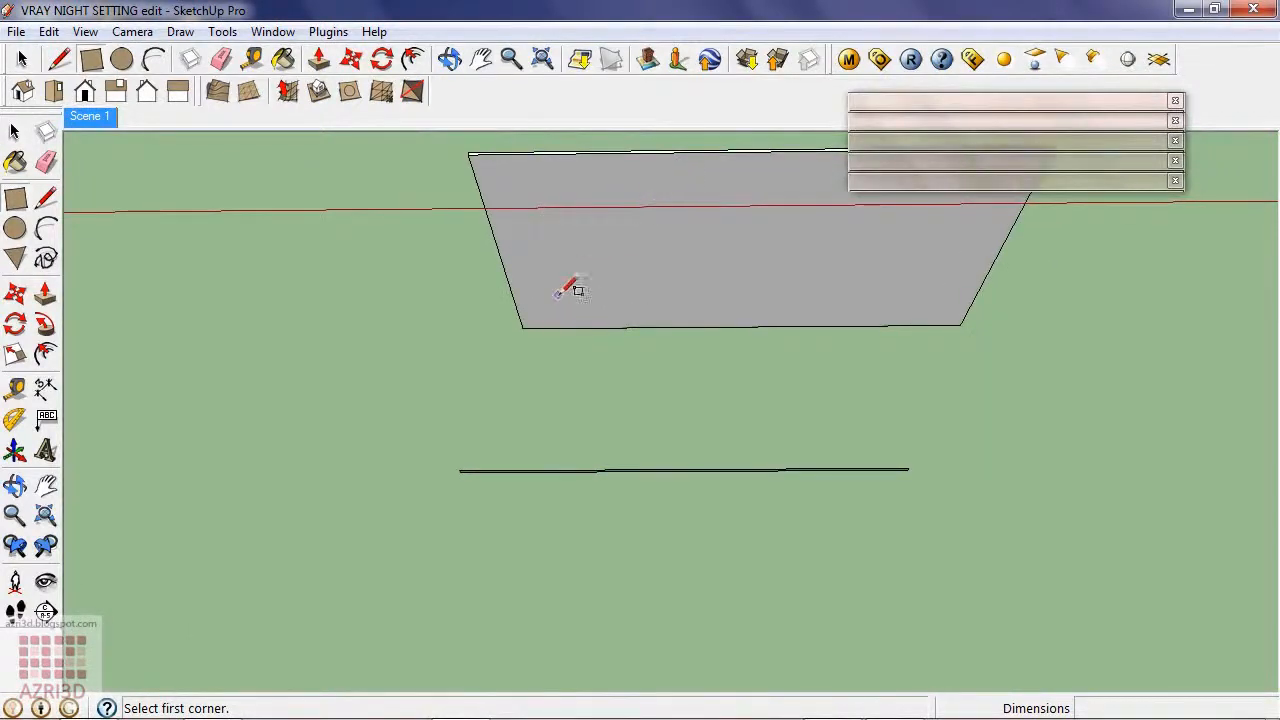
pyautogui.scroll(1, 541, 308)
pyautogui.scroll(2, 541, 309)
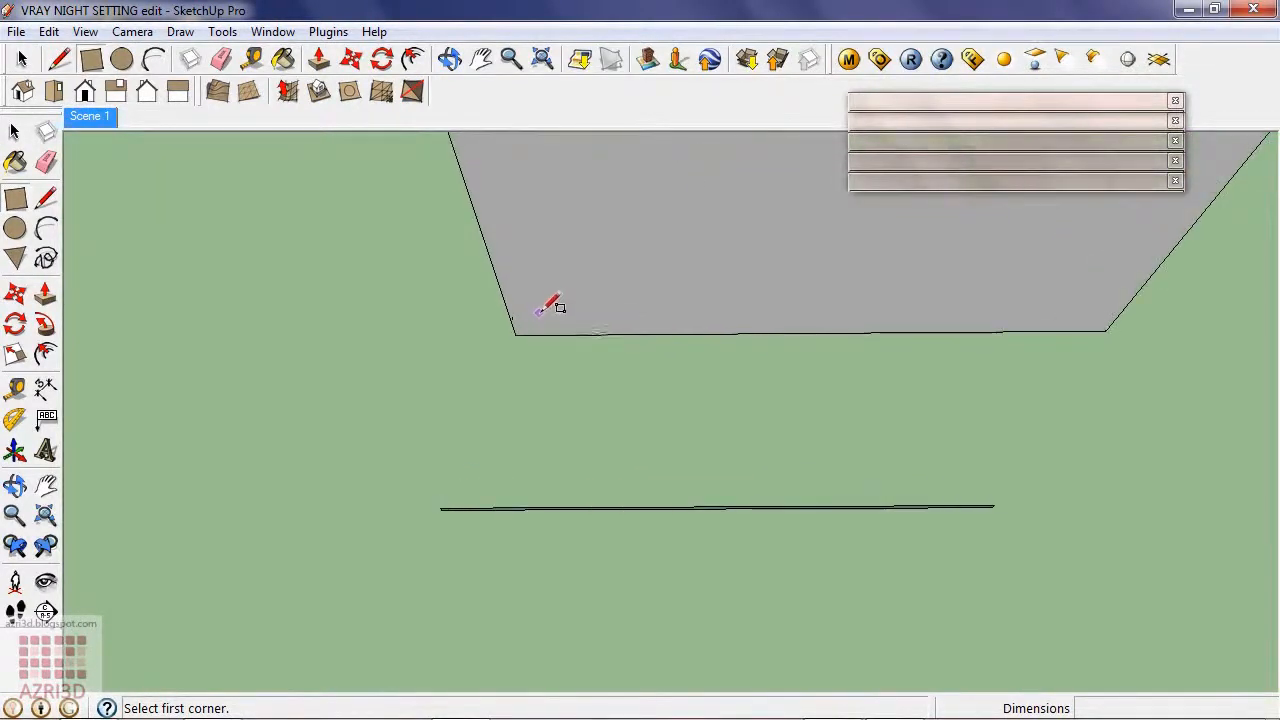
pyautogui.click(534, 315)
pyautogui.write('15,15')
pyautogui.press('Return')
pyautogui.scroll(1, 530, 318)
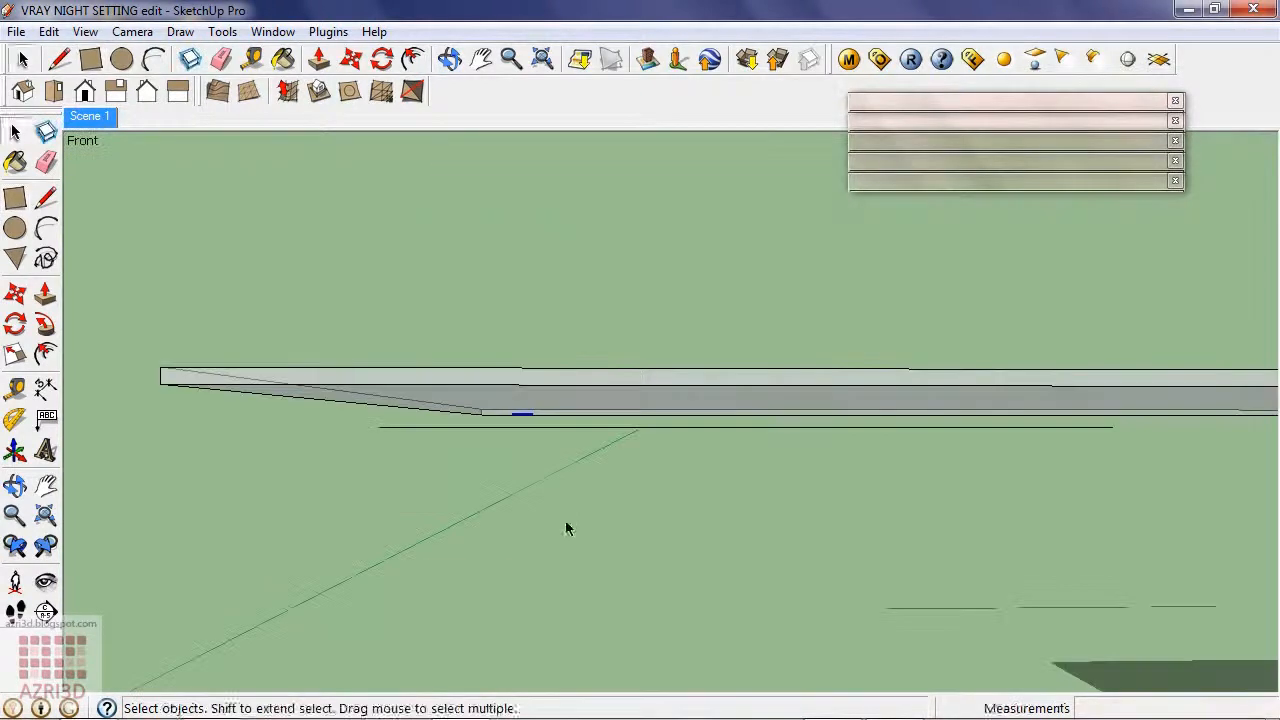
# Step: Copy the small square around the ceiling slab, five along each long edge and one midway on each short edge, and return to Scene 1
pyautogui.press('m')
pyautogui.click(580, 517)
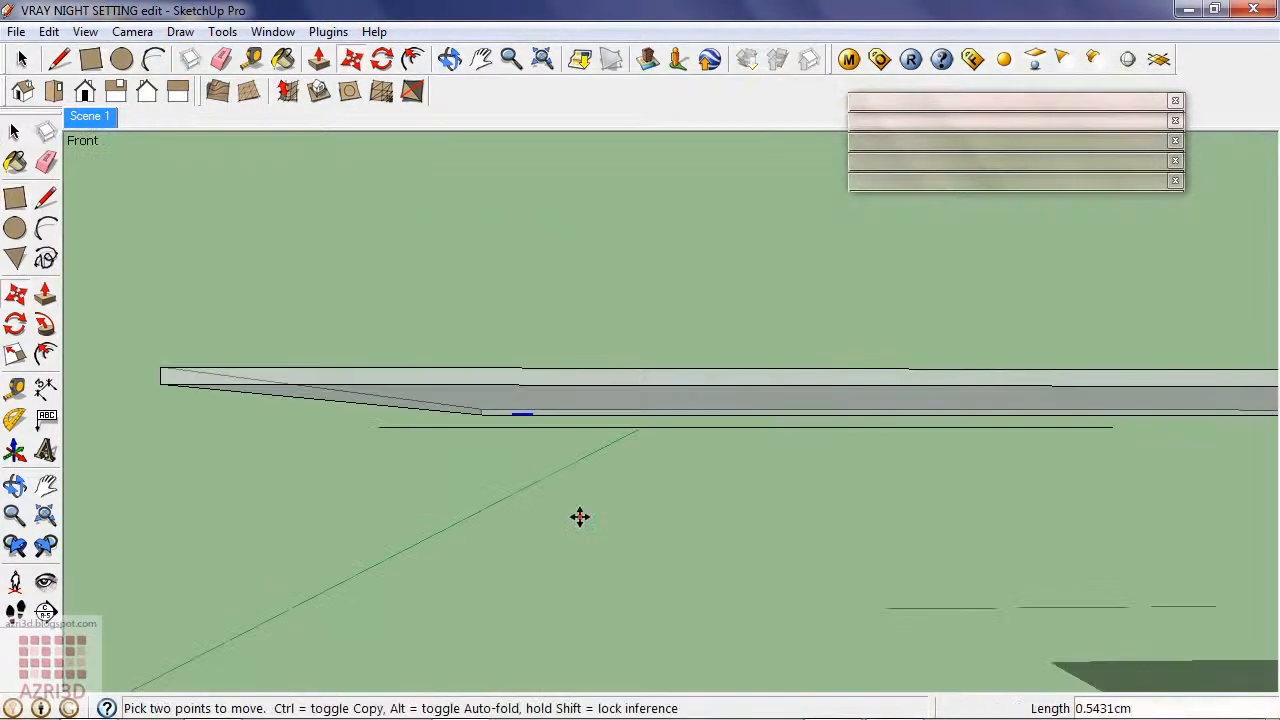
pyautogui.moveTo(573, 509); pyautogui.dragTo(711, 380, button='middle')
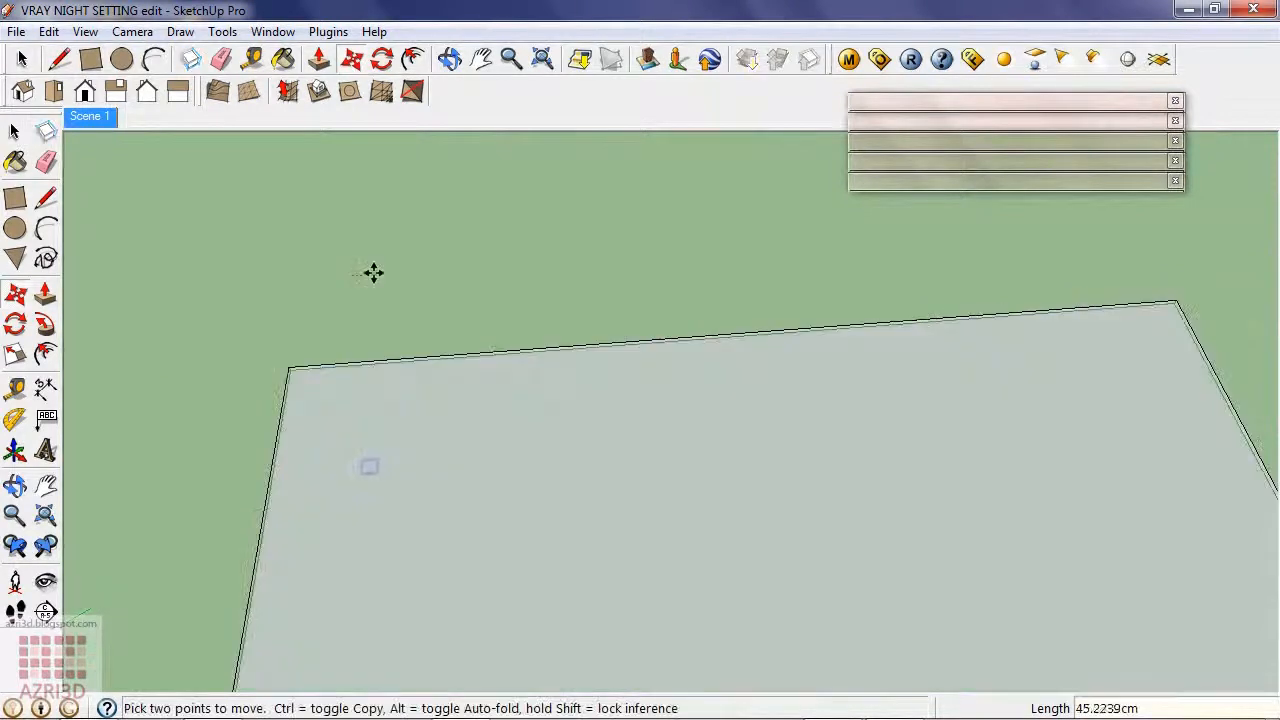
pyautogui.scroll(-1, 430, 335)
pyautogui.scroll(-2, 450, 372)
pyautogui.press('space')
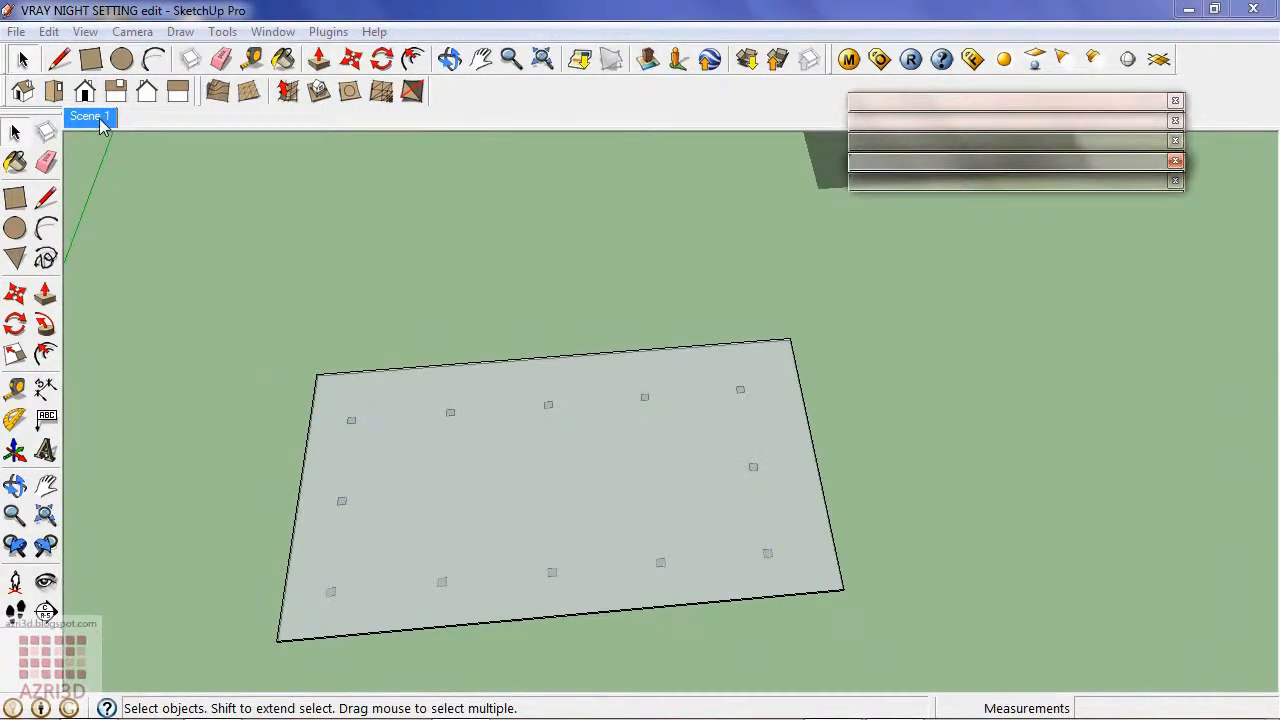
pyautogui.click(100, 121)
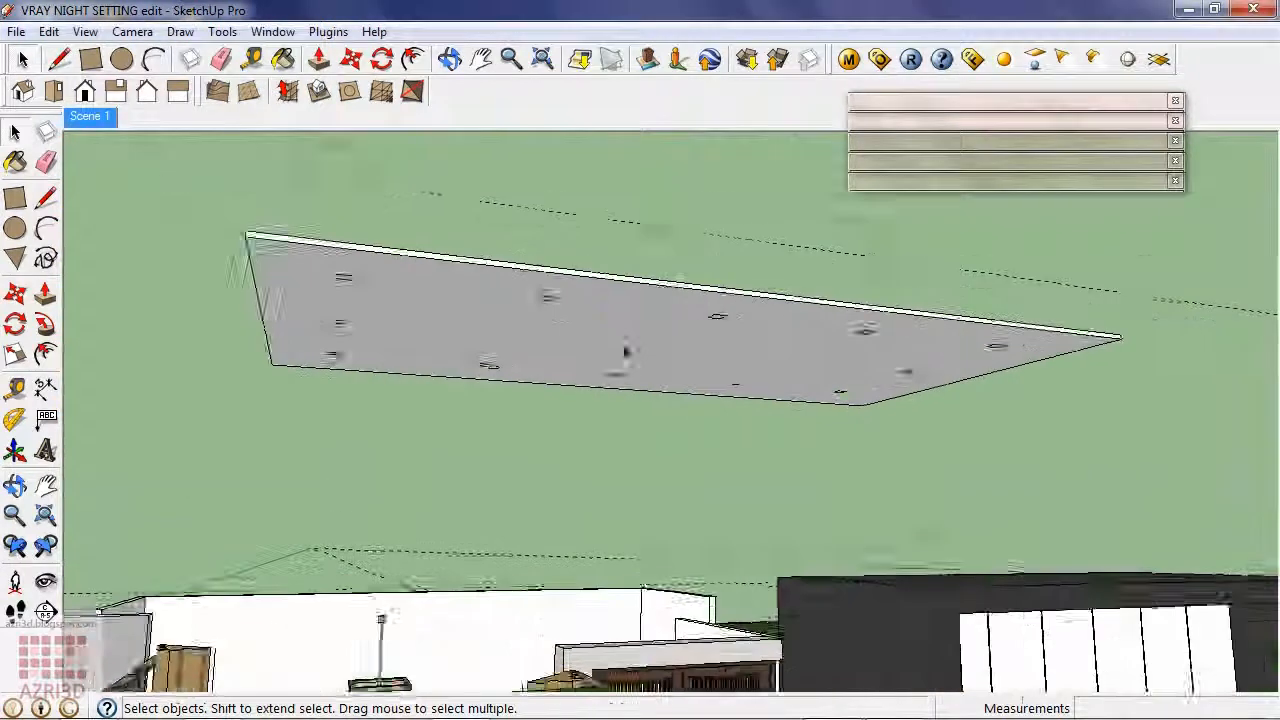
# Step: Draw a V-Ray rectangle light across the middle of the ceiling slab's underside and offset it 2 cm below the slab
pyautogui.click(1035, 60)
pyautogui.click(390, 301)
pyautogui.click(845, 392)
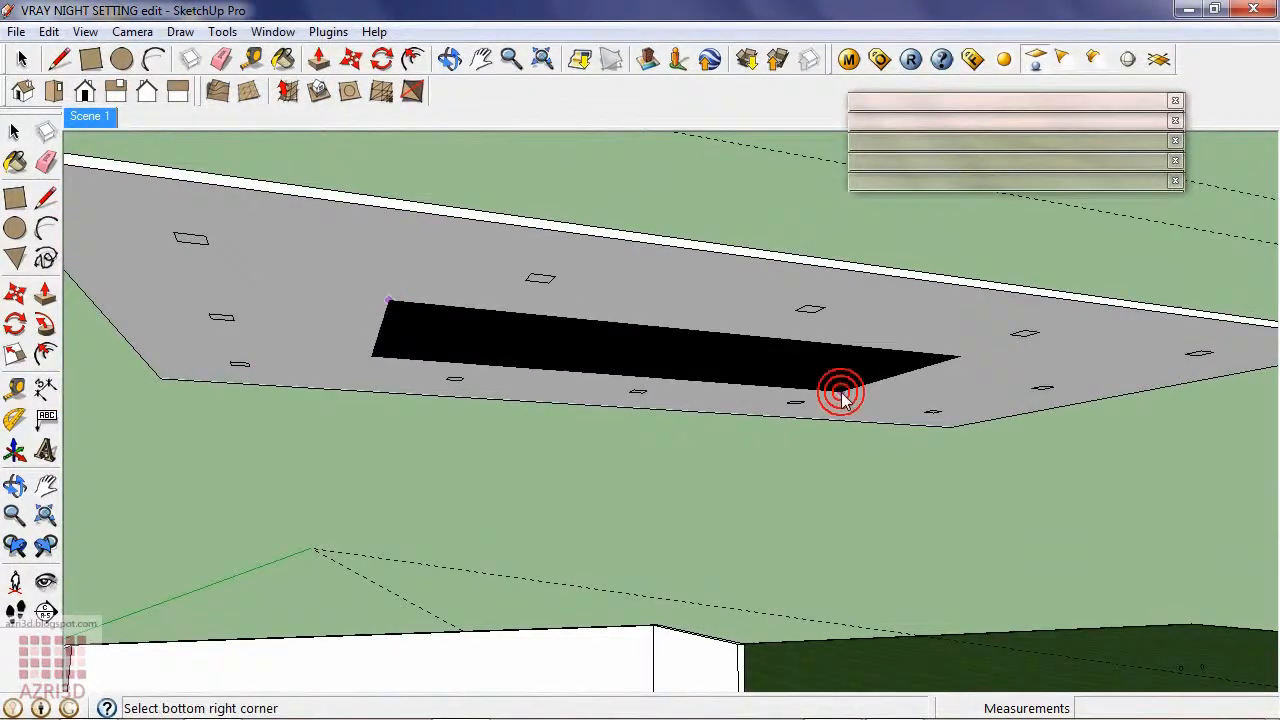
pyautogui.press('m')
pyautogui.scroll(2, 903, 272)
pyautogui.click(903, 272)
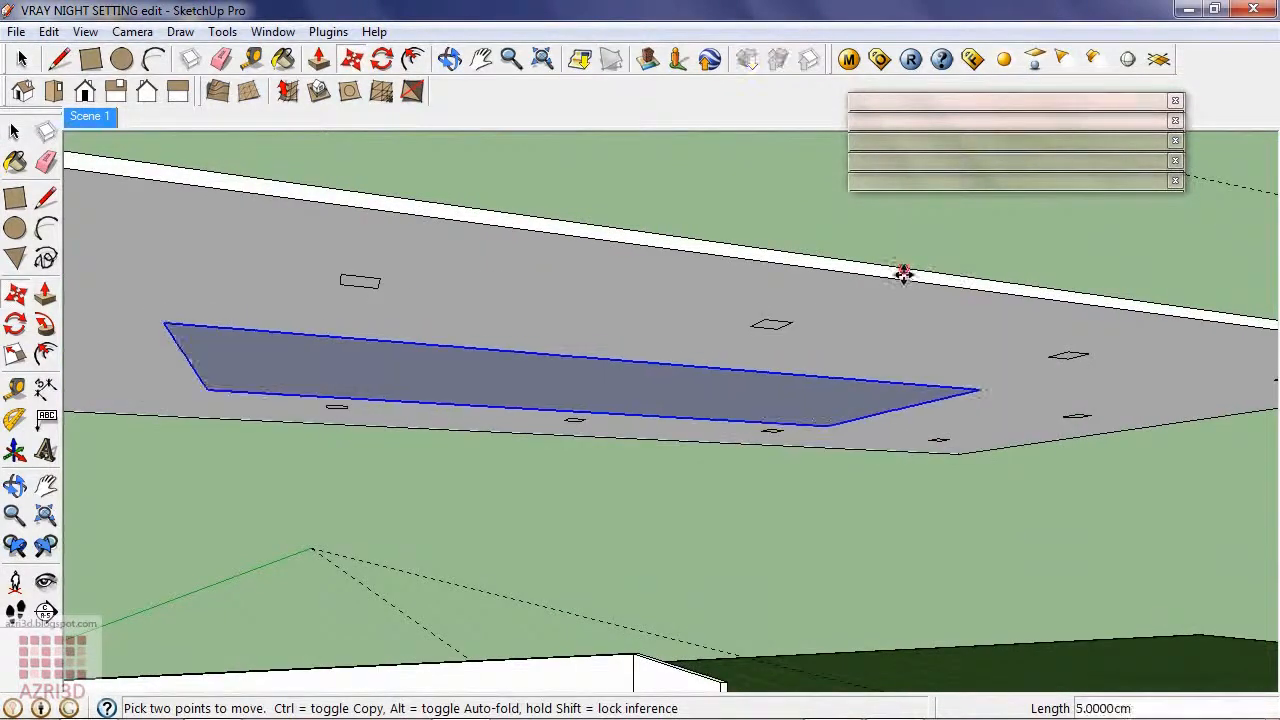
pyautogui.write('2')
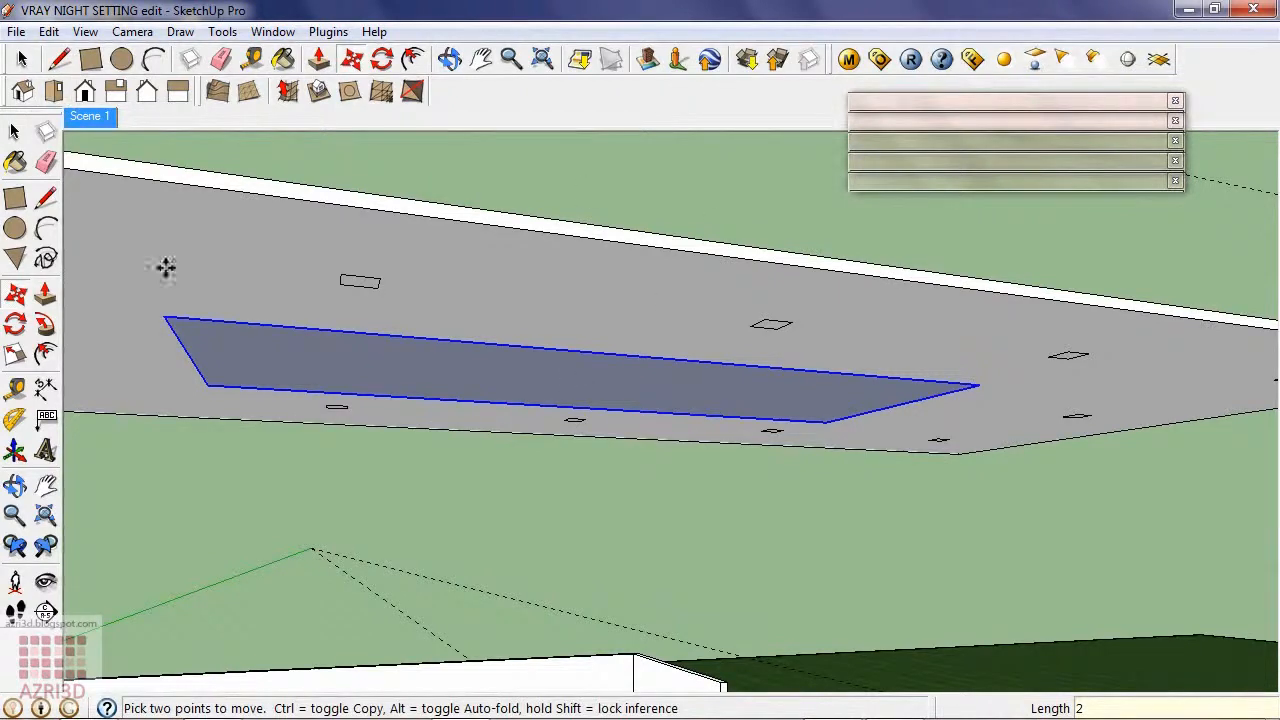
# Step: Open the ceiling rectangle light's settings and set its color to warm cream, Red 255, Green 244, Blue 222
pyautogui.press('space')
pyautogui.rightClick(391, 372)
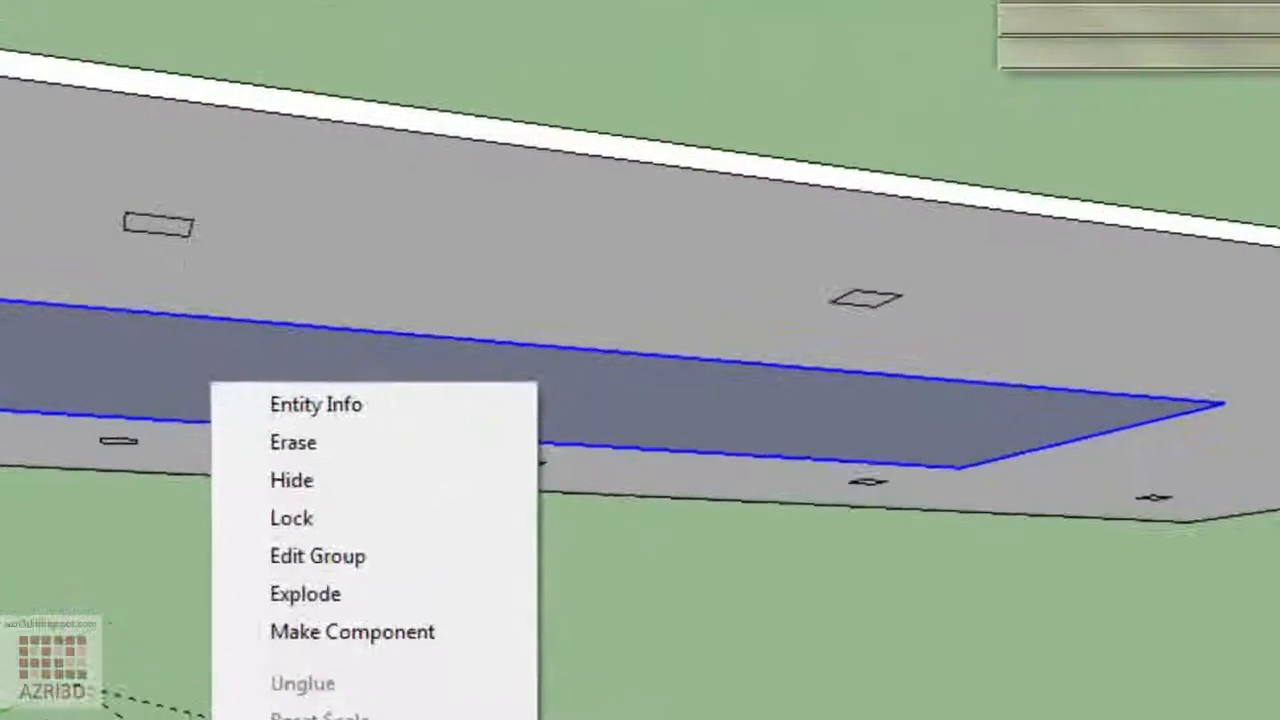
pyautogui.click(620, 696)
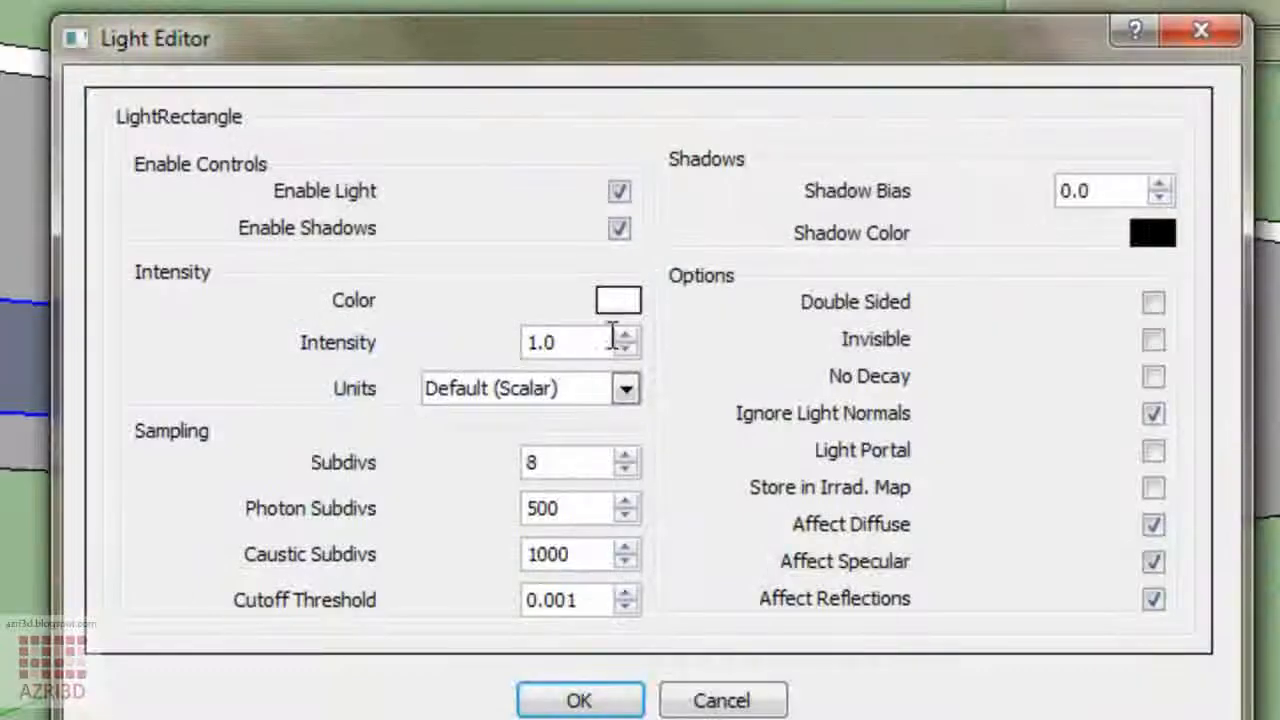
pyautogui.click(612, 298)
pyautogui.moveTo(1003, 266); pyautogui.dragTo(970, 378)
pyautogui.click(858, 638)
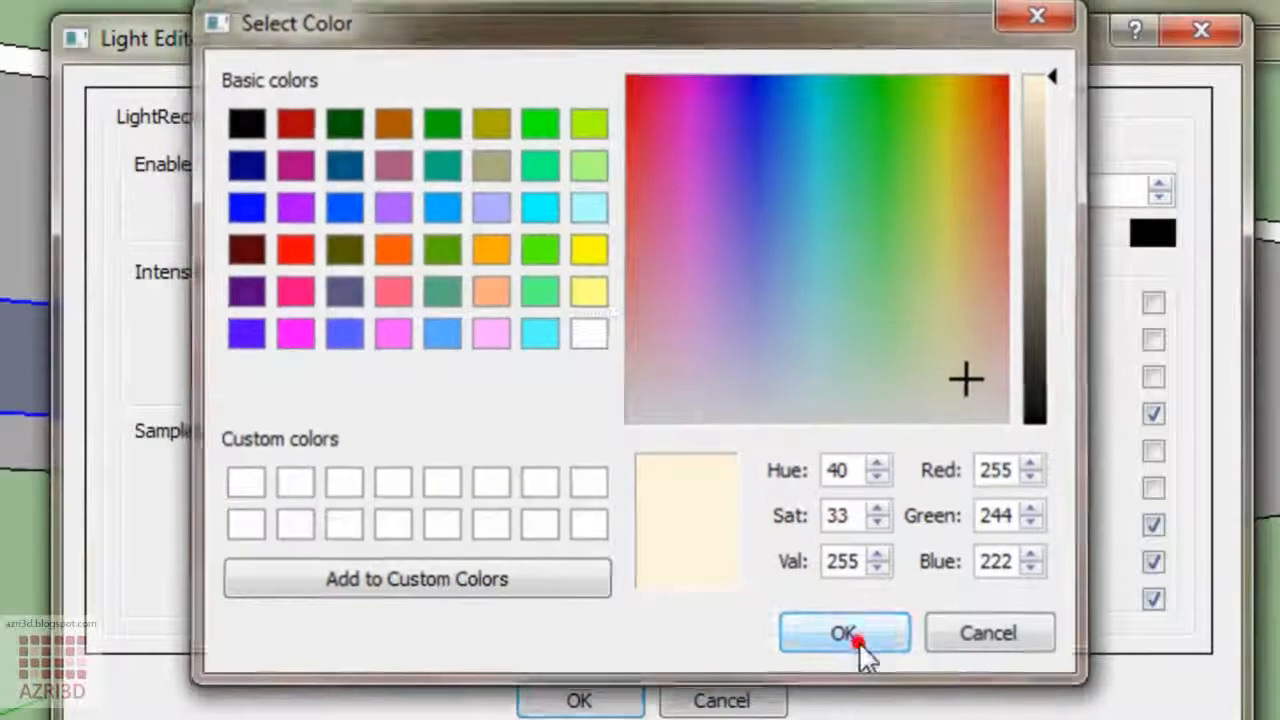
# Step: Set the ceiling light's intensity to 25, make it Invisible, and switch off Affect Reflections
pyautogui.doubleClick(594, 343)
pyautogui.write('25')
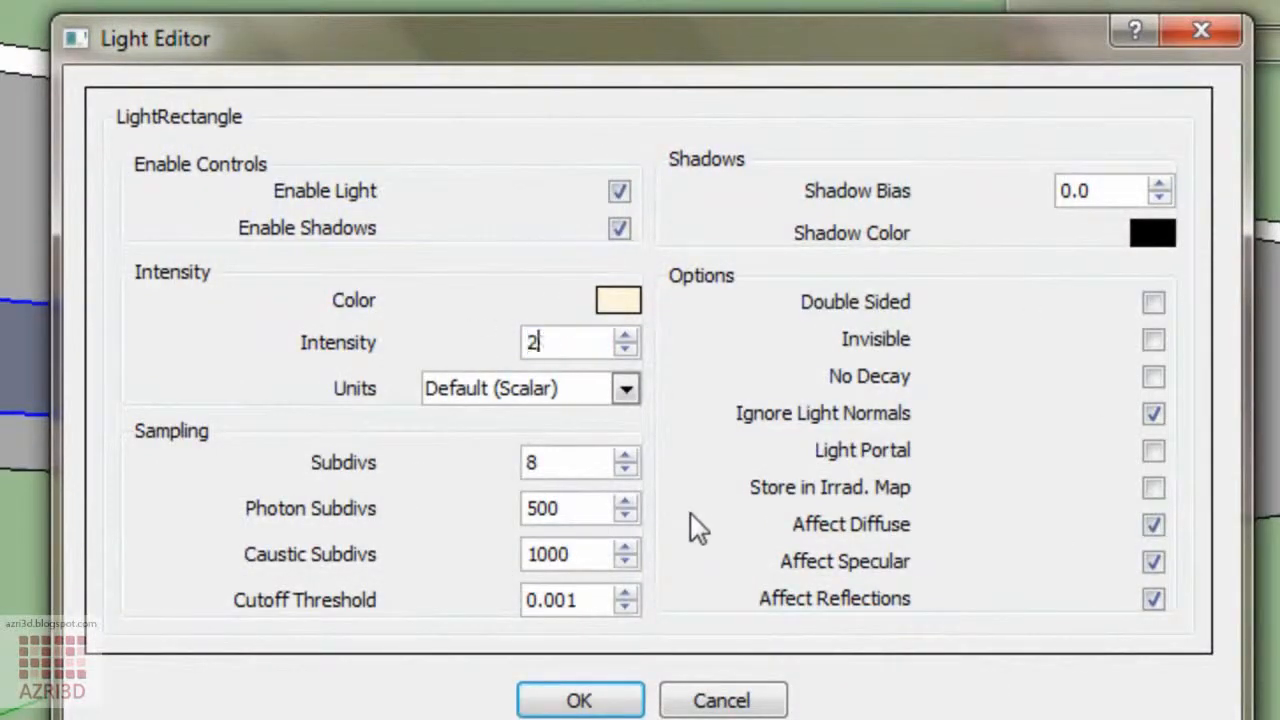
pyautogui.click(1154, 340)
pyautogui.click(1157, 606)
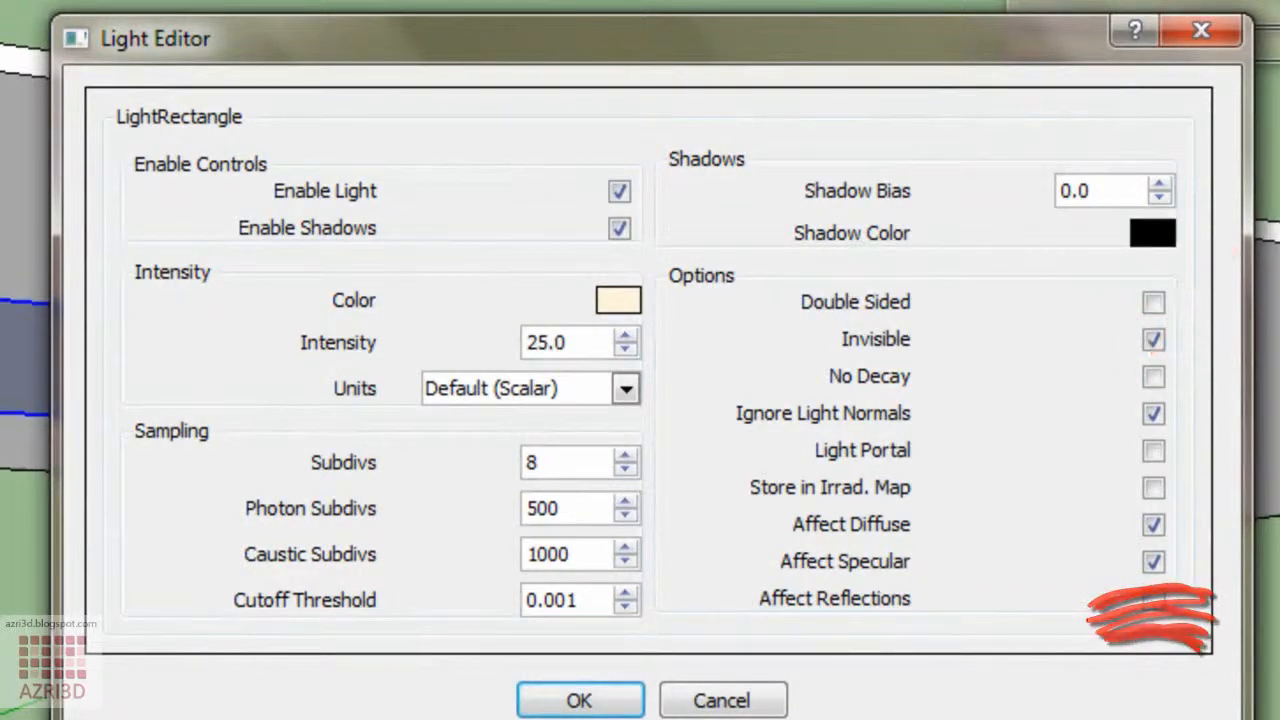
pyautogui.click(598, 702)
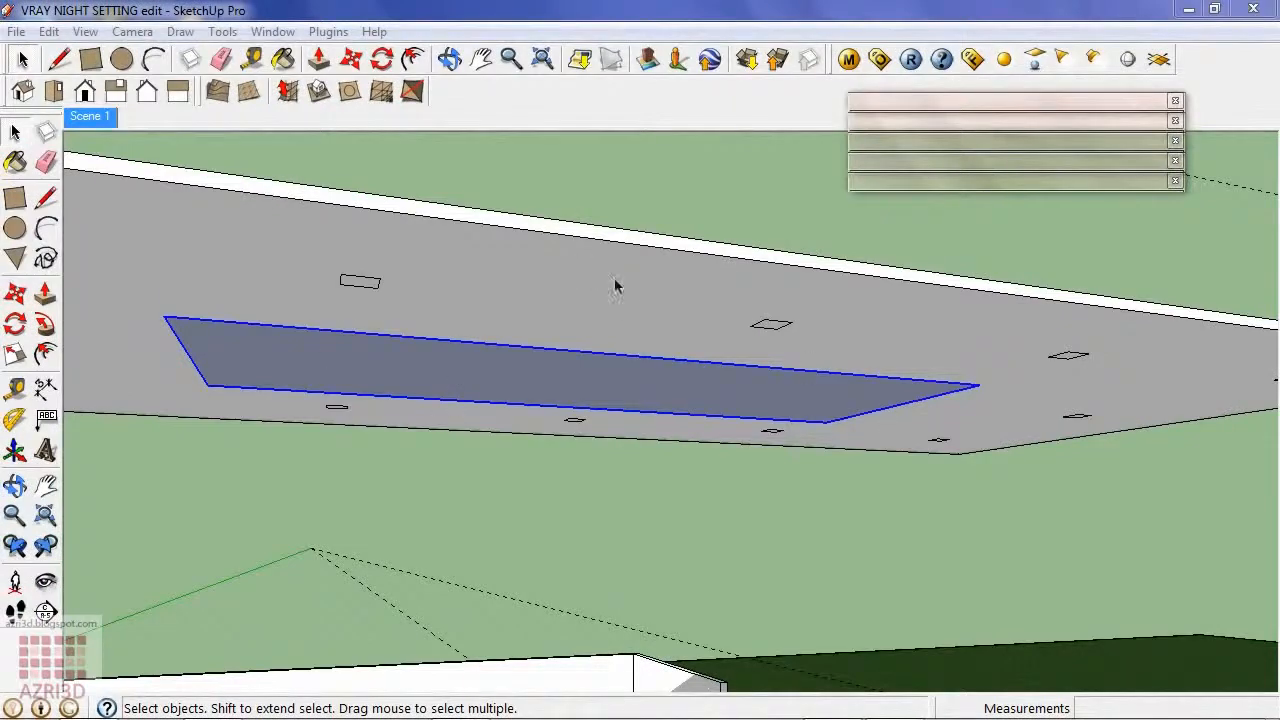
# Step: Copy the upper-floor ceiling rectangle light down to the ground-floor ceiling and return to the Scene 1 view
pyautogui.moveTo(833, 372)
pyautogui.mouseDown(button='middle')
pyautogui.moveTo(886, 400)
pyautogui.moveTo(840, 410)
pyautogui.mouseUp(button='middle')
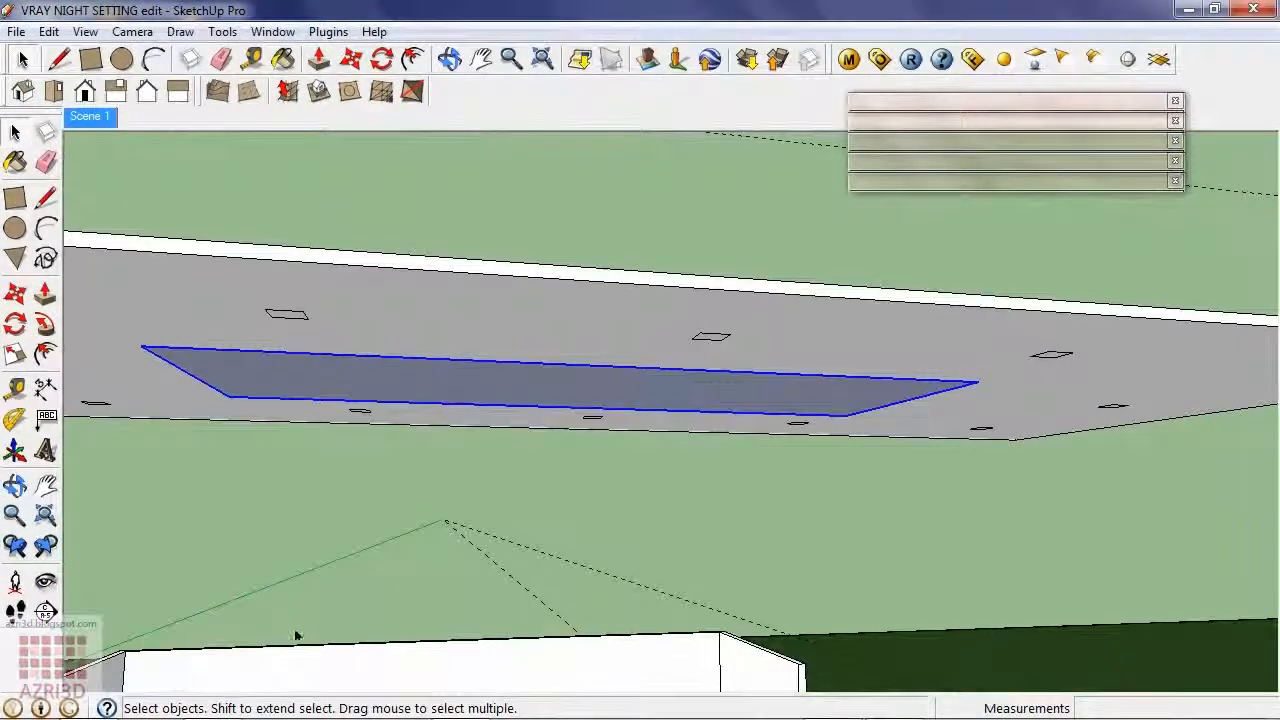
pyautogui.scroll(-2, 557, 514)
pyautogui.scroll(-3, 557, 514)
pyautogui.scroll(2, 566, 597)
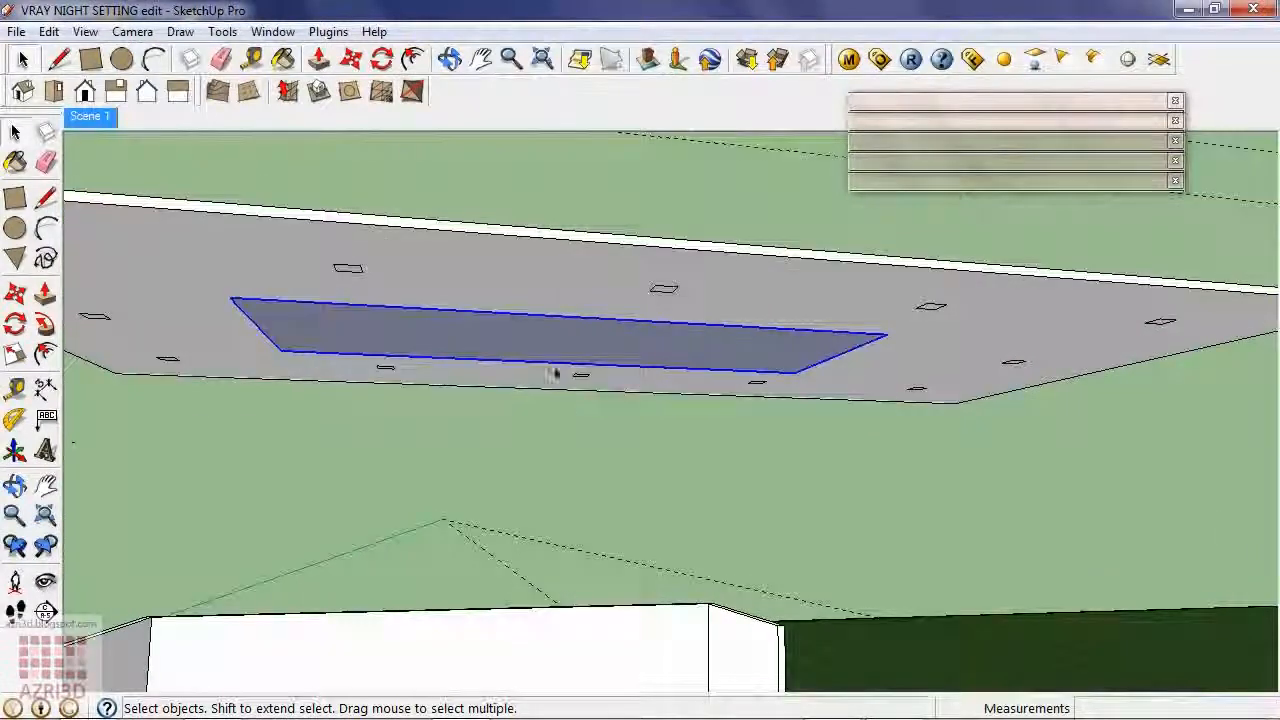
pyautogui.scroll(-2, 568, 343)
pyautogui.scroll(-1, 567, 343)
pyautogui.moveTo(619, 357); pyautogui.dragTo(558, 556, button='middle')
pyautogui.press('m')
pyautogui.scroll(-2, 494, 428)
pyautogui.scroll(1, 494, 428)
pyautogui.moveTo(494, 428); pyautogui.dragTo(600, 471, button='middle')
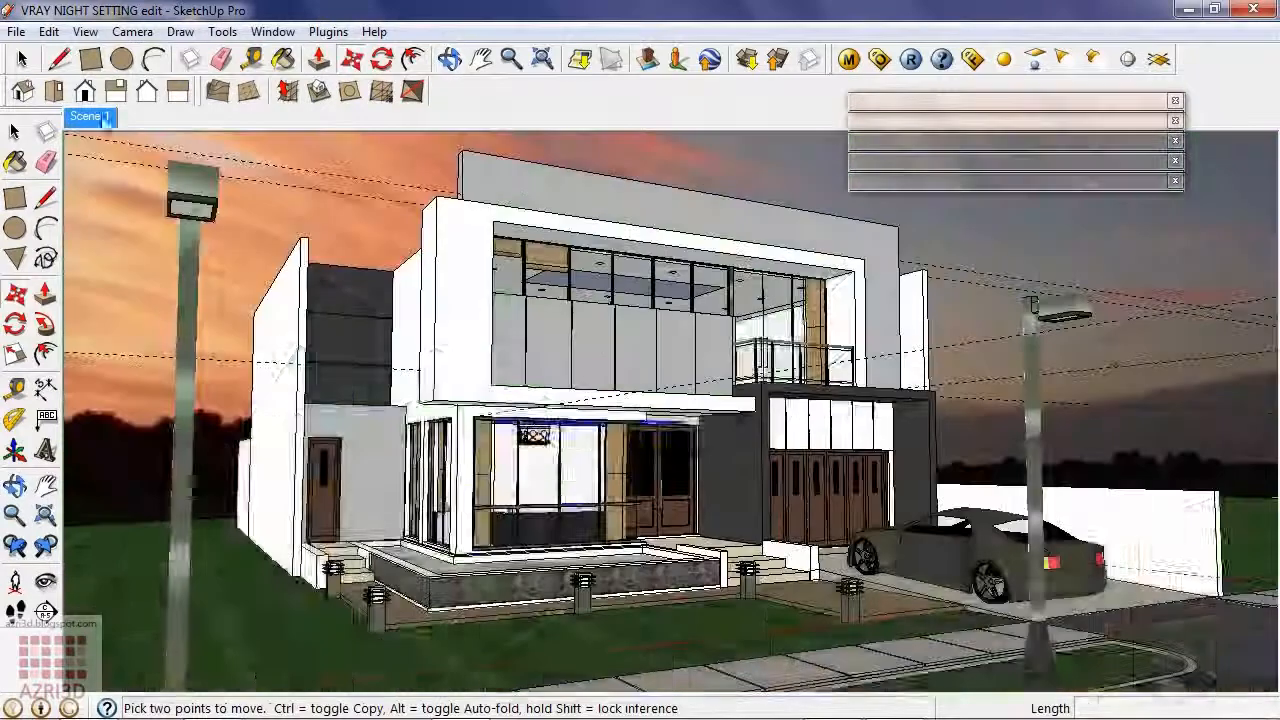
pyautogui.press('space')
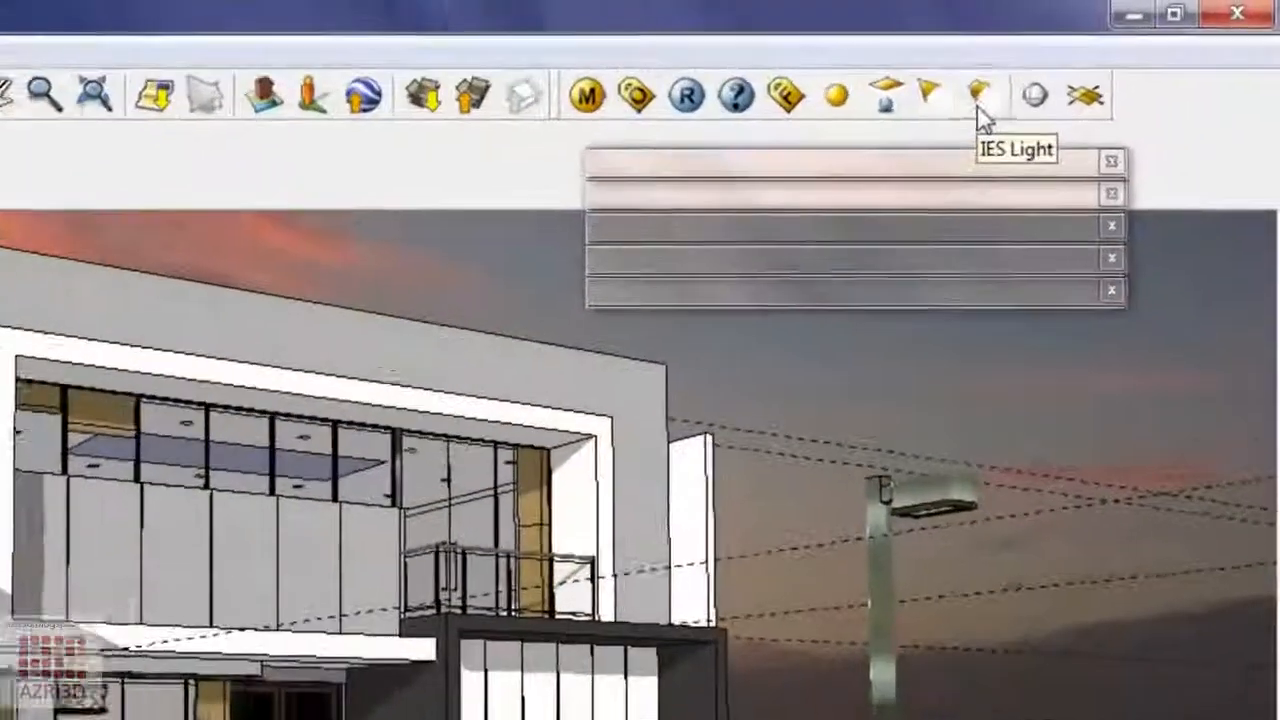
# Step: Place a V-Ray IES light at the front corner garden bollard and move it into position above the lamp
pyautogui.click(978, 105)
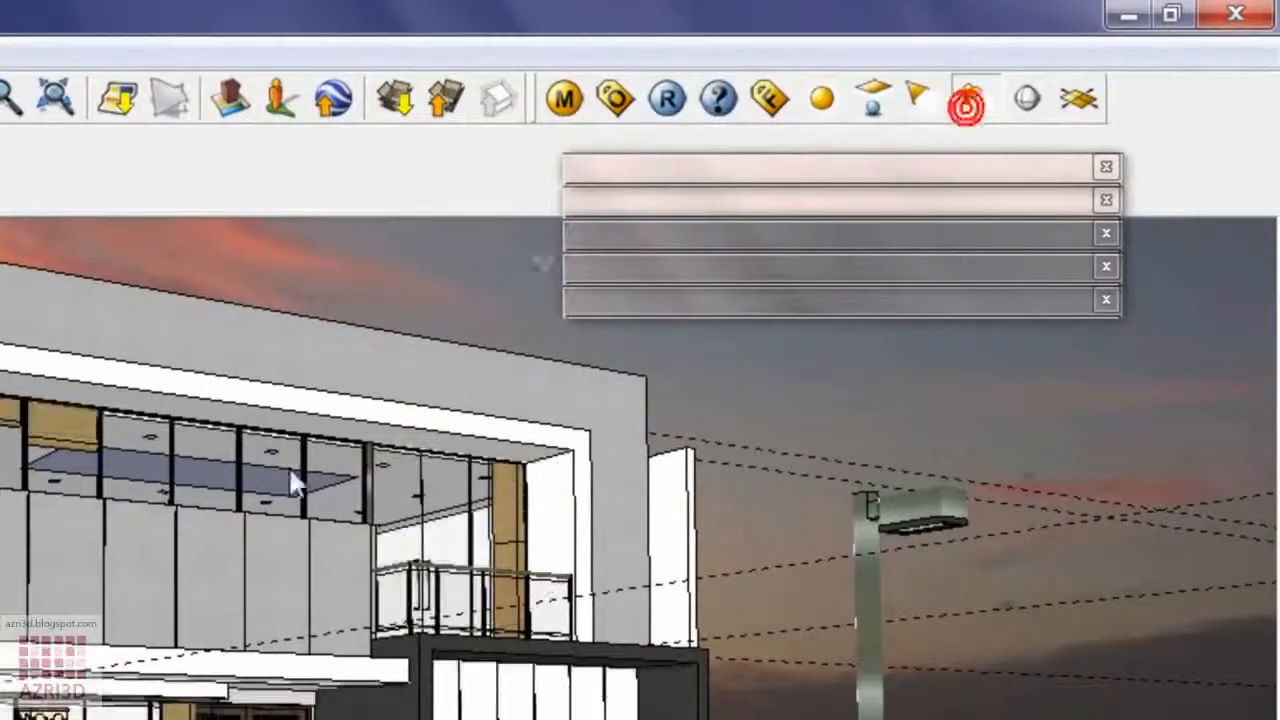
pyautogui.scroll(4, 640, 464)
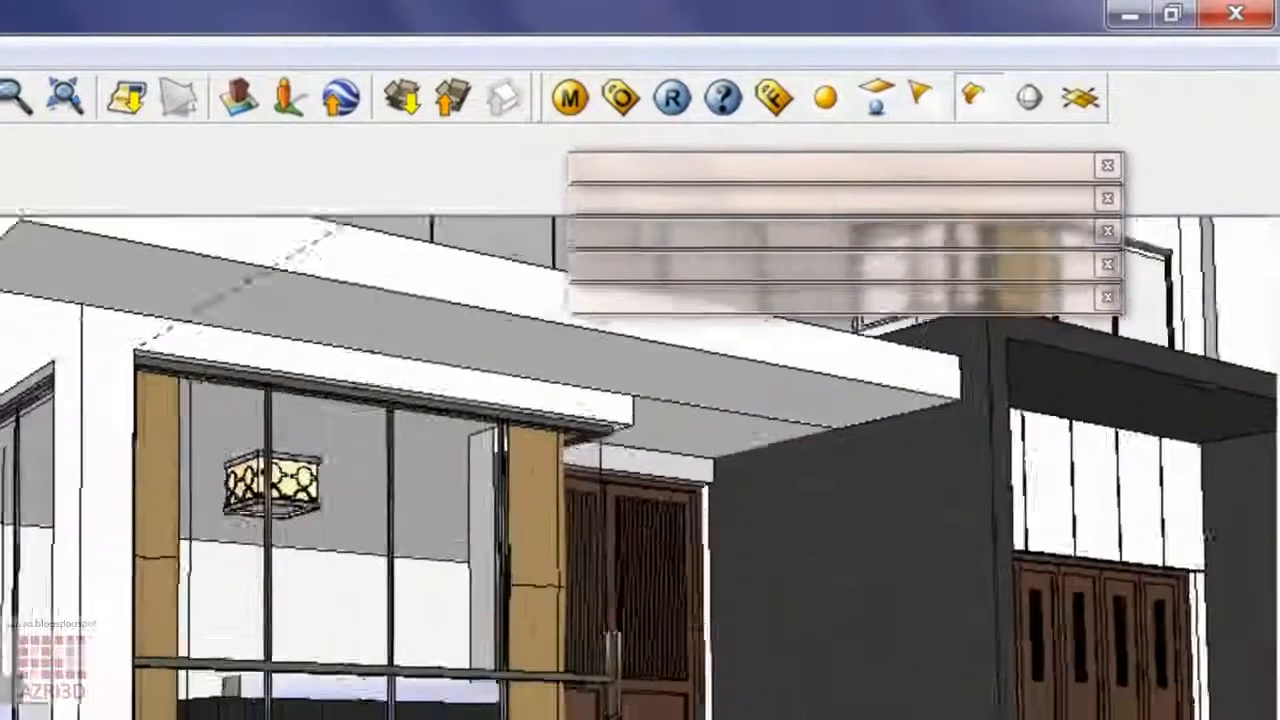
pyautogui.scroll(2, 352, 555)
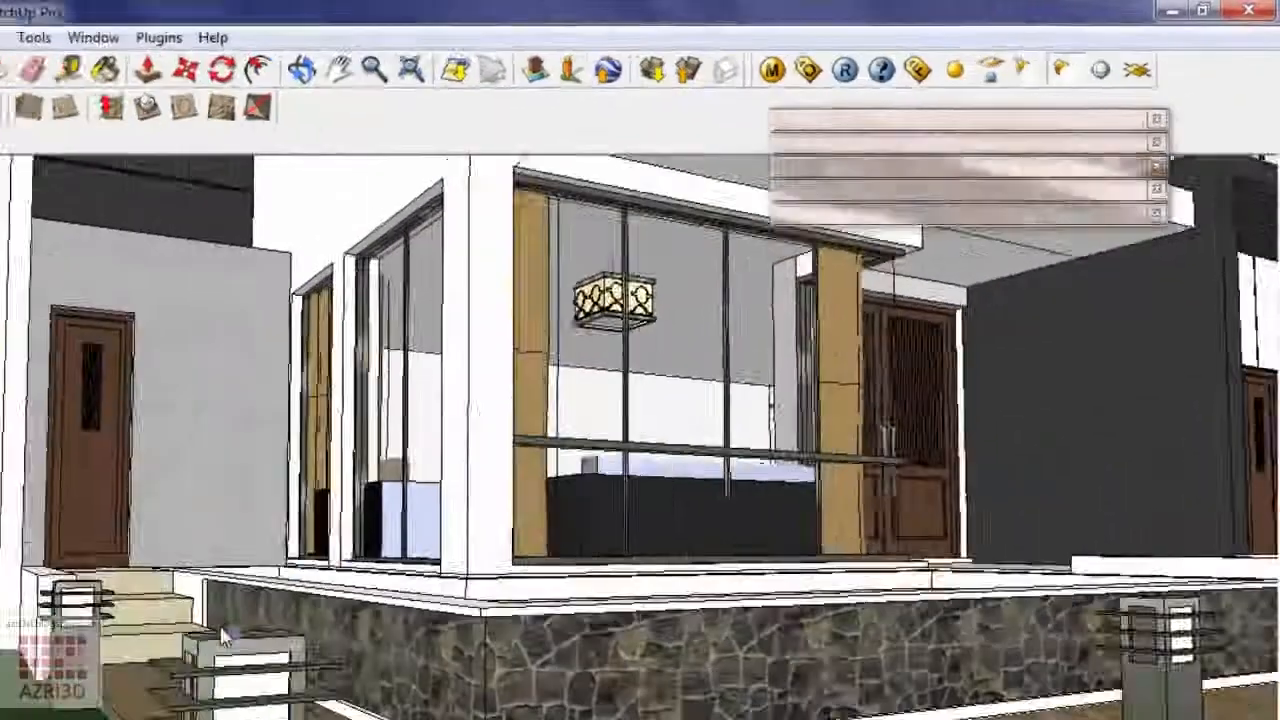
pyautogui.click(349, 549)
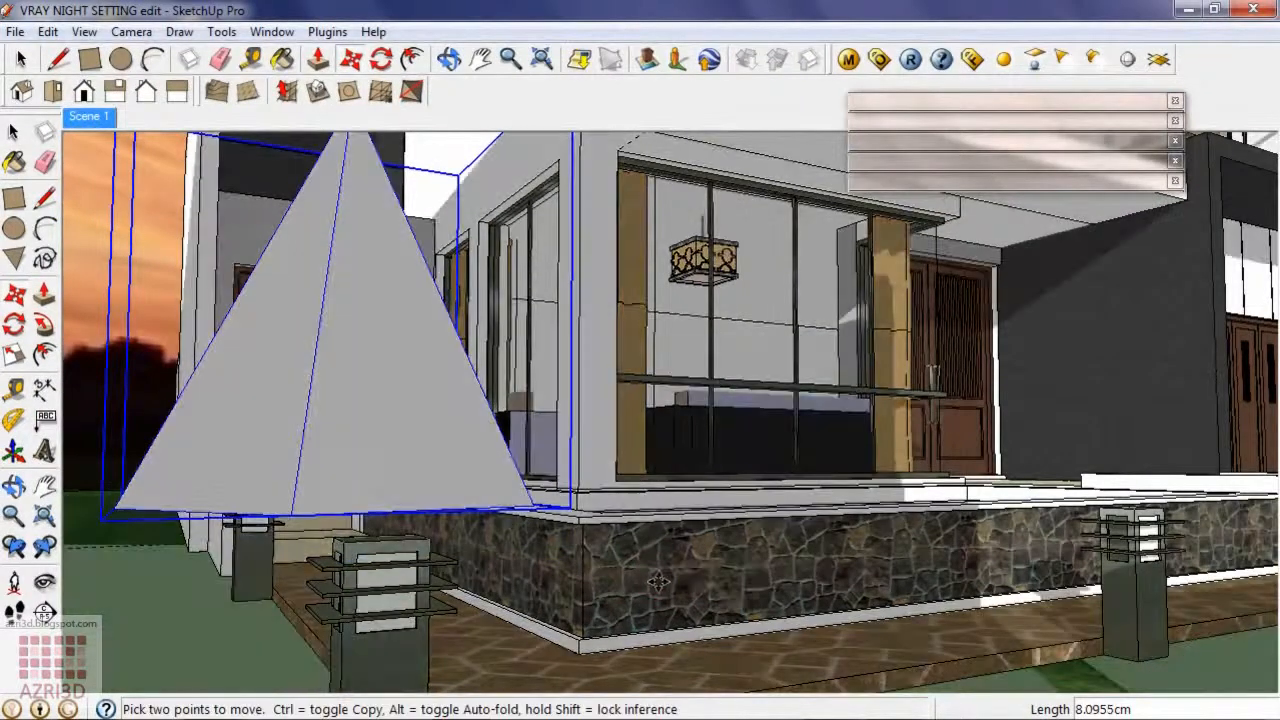
pyautogui.click(657, 584)
# Step: Open the new IES light's settings and assign the D.IES photometric file to it
pyautogui.rightClick(405, 428)
pyautogui.moveTo(487, 423)
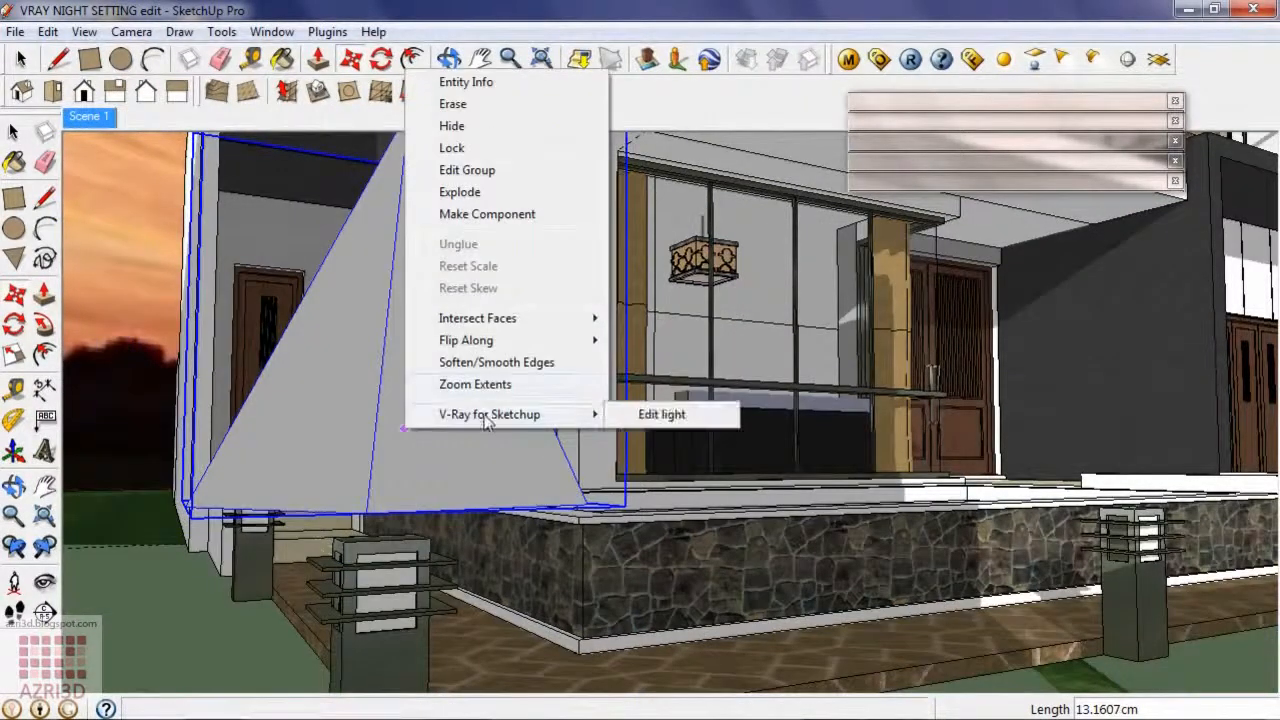
pyautogui.click(646, 424)
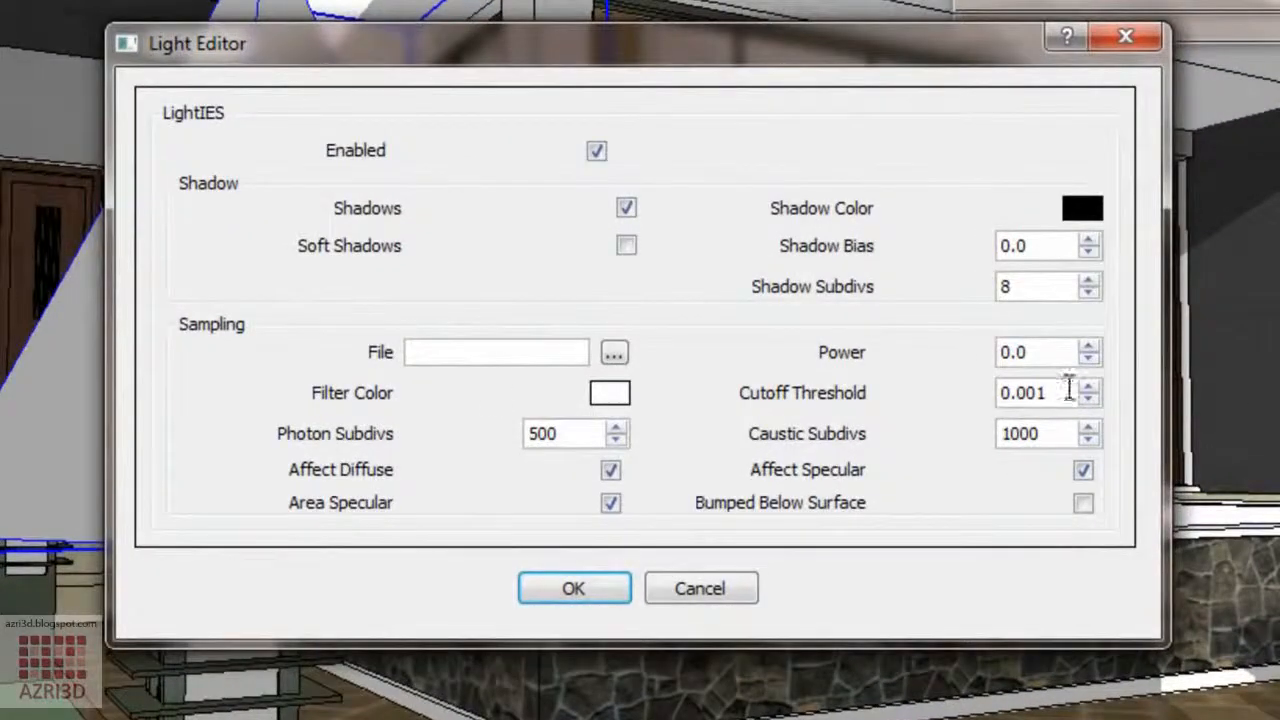
pyautogui.click(614, 356)
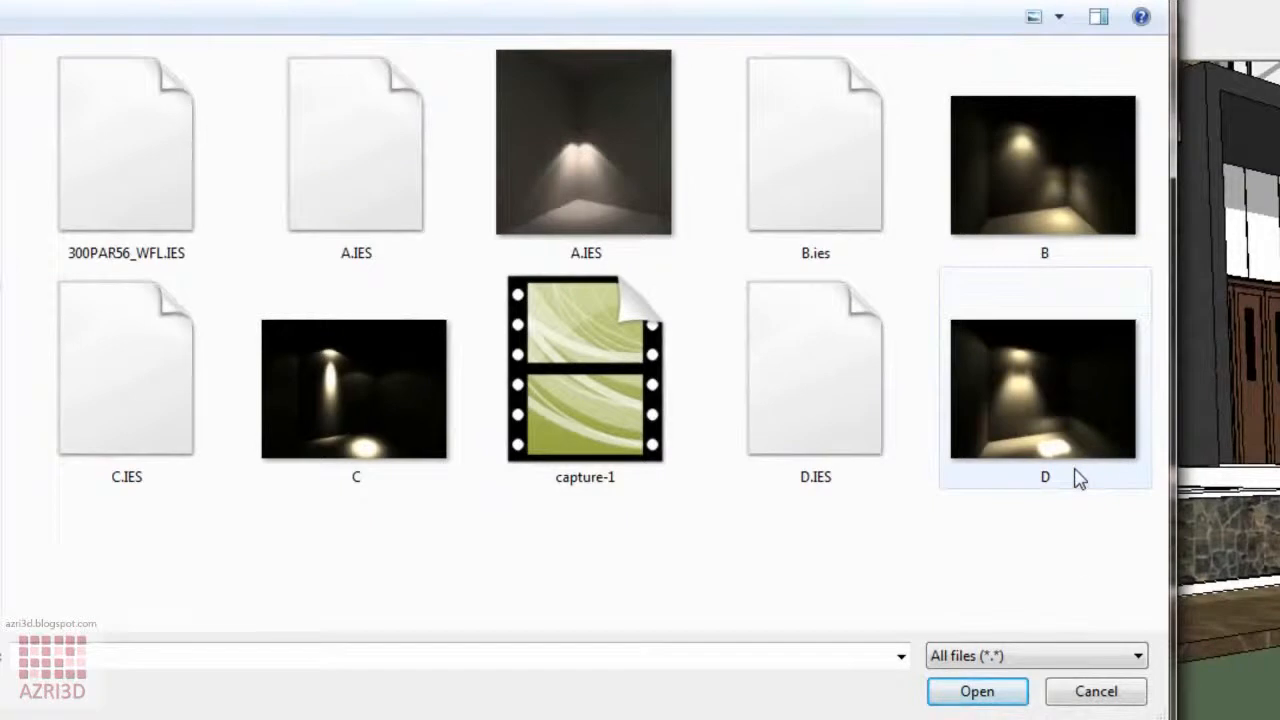
pyautogui.click(794, 399)
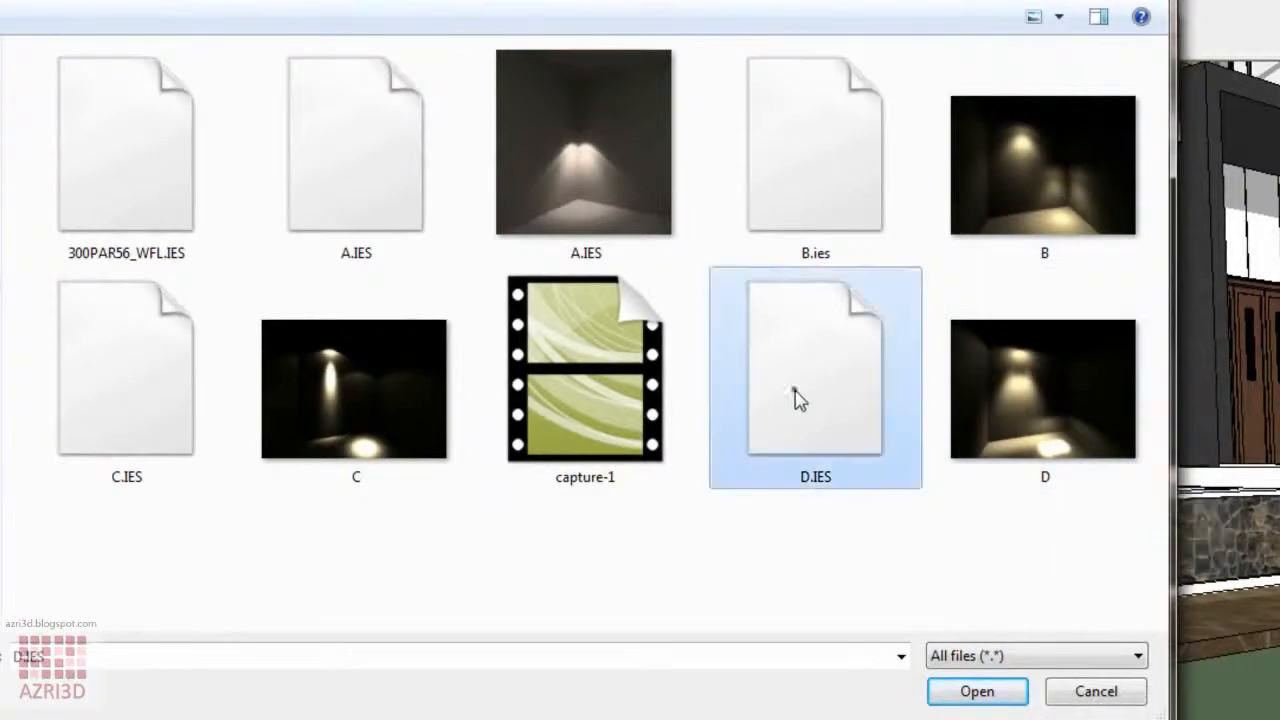
pyautogui.click(998, 699)
pyautogui.click(521, 548)
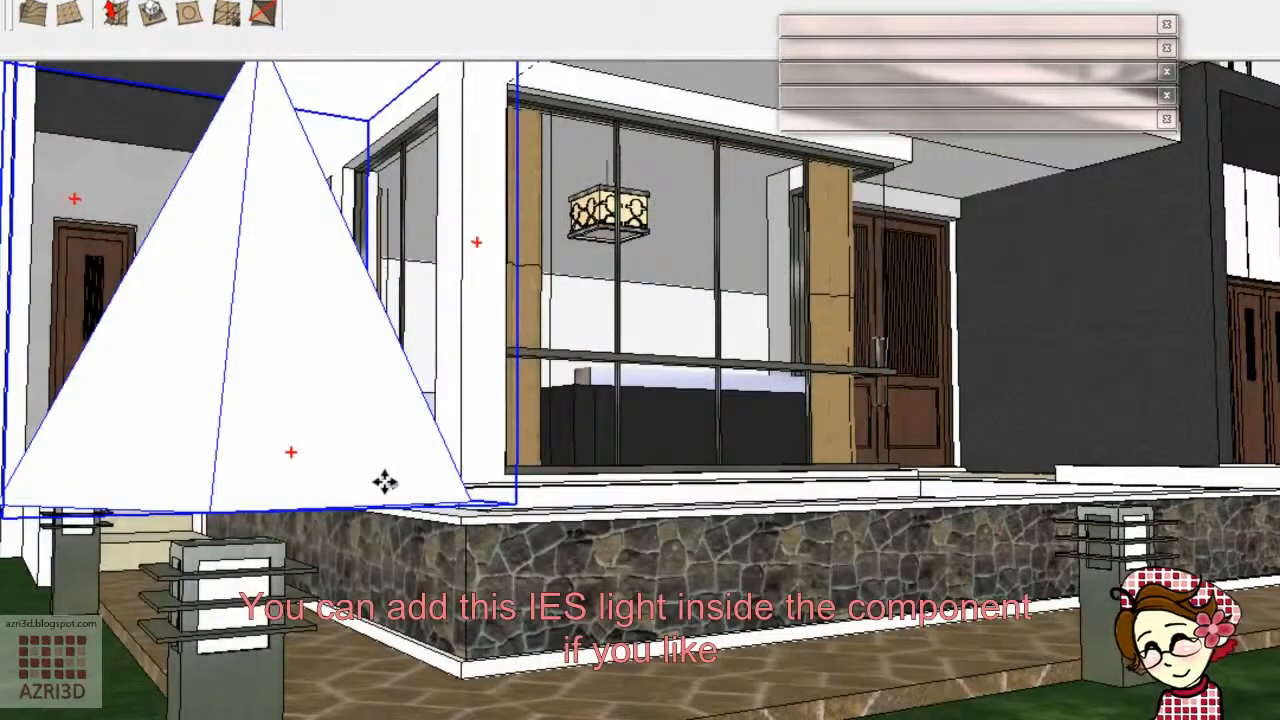
# Step: Copy the IES light from the corner bollard to the bollard near the side door and the one along the stone wall
pyautogui.moveTo(380, 477); pyautogui.dragTo(385, 504, button='middle')
pyautogui.scroll(-3, 380, 447)
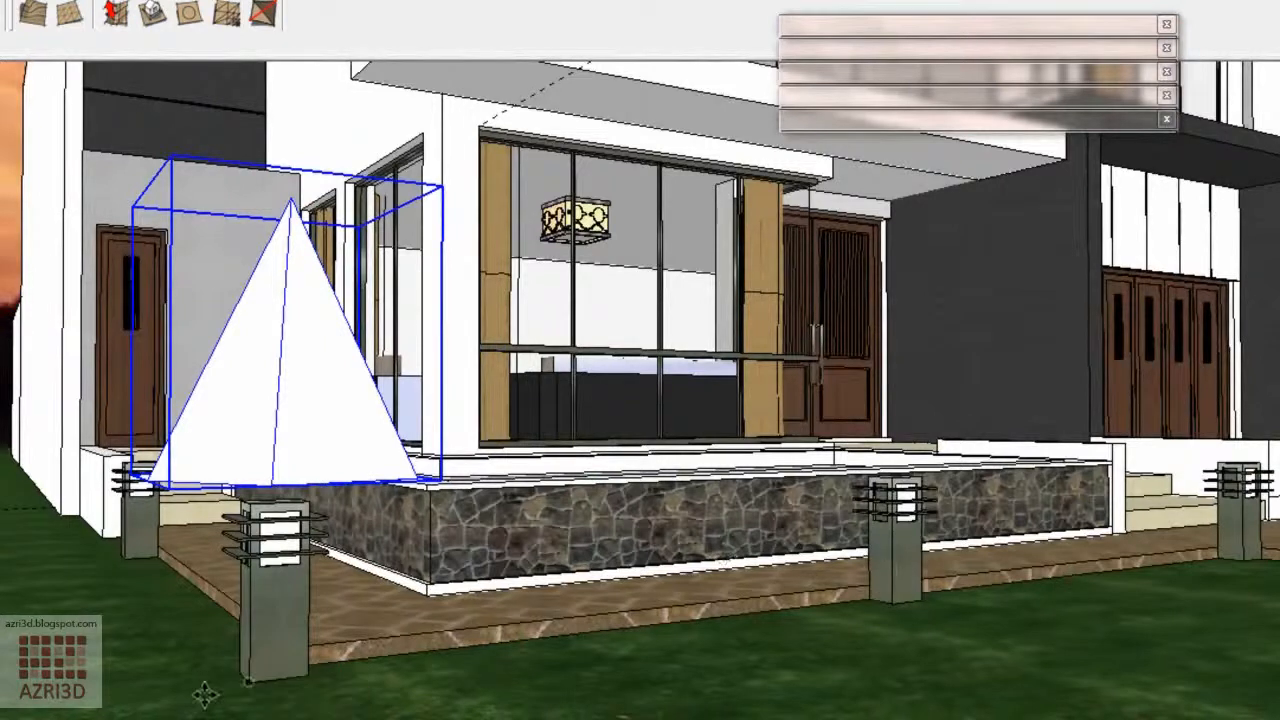
pyautogui.click(240, 672)
pyautogui.click(128, 558)
pyautogui.click(893, 602)
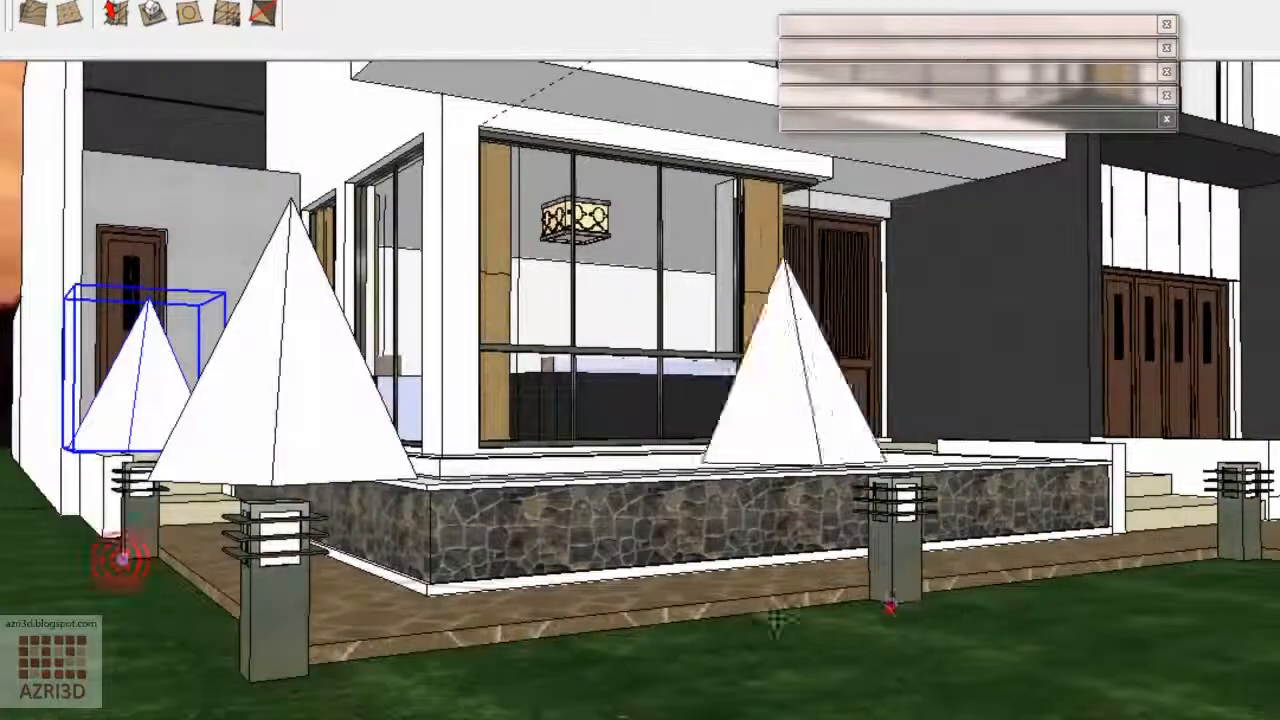
# Step: Copy the bollard IES light onto the remaining garden bollards beside the entrance steps and the driveway
pyautogui.scroll(-5, 1074, 651)
pyautogui.moveTo(1074, 651); pyautogui.dragTo(647, 620, button='middle')
pyautogui.scroll(4, 647, 620)
pyautogui.click(604, 584)
pyautogui.press('ctrl')
pyautogui.click(1152, 582)
pyautogui.scroll(-2, 754, 514)
pyautogui.moveTo(754, 514); pyautogui.dragTo(975, 497, button='middle')
pyautogui.click(976, 499)
pyautogui.press('ctrl')
pyautogui.scroll(-5, 611, 529)
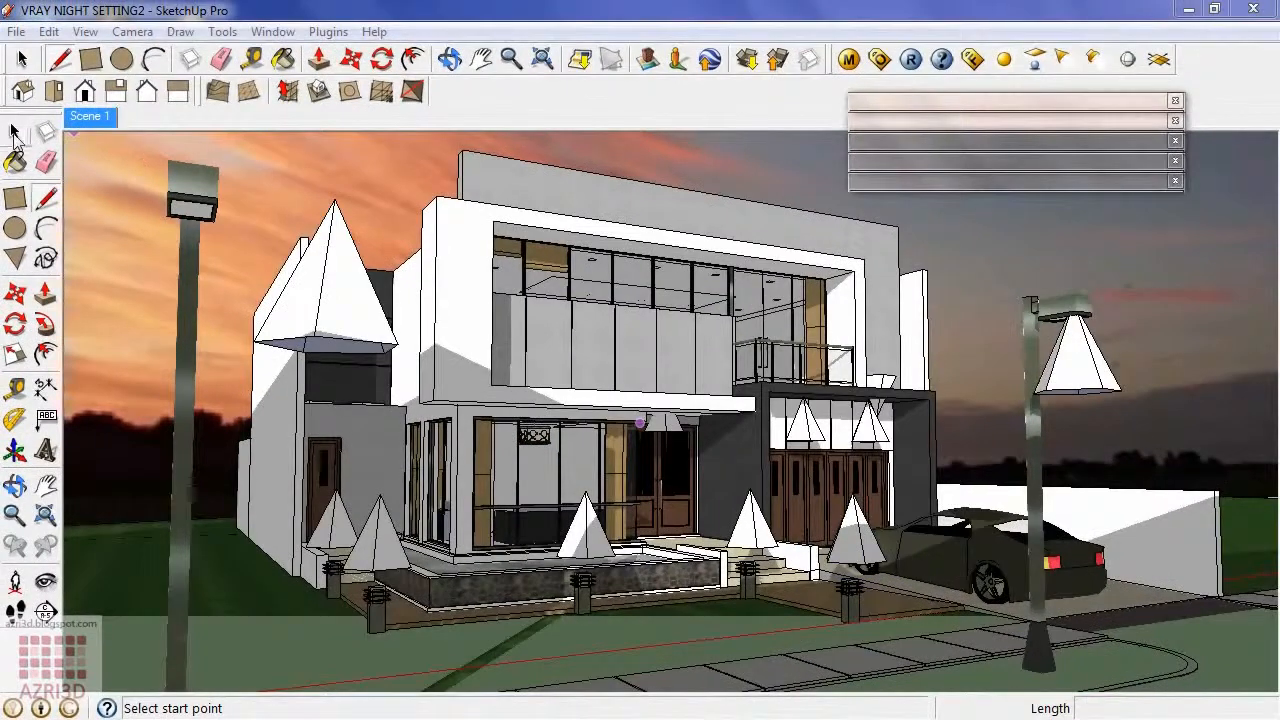
# Step: Examine the IES file, filter color and power settings of the entrance ceiling light and the stone-wall bollard light without changing them
pyautogui.click(14, 134)
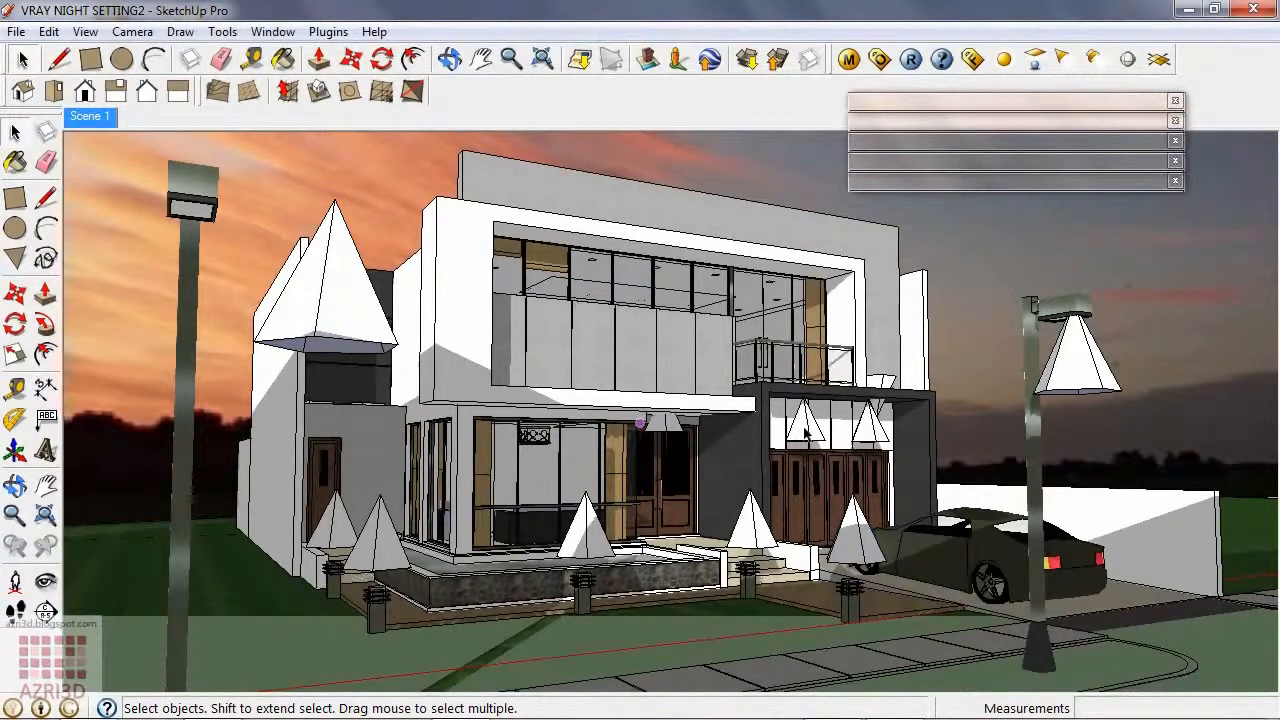
pyautogui.rightClick(668, 428)
pyautogui.moveTo(730, 412)
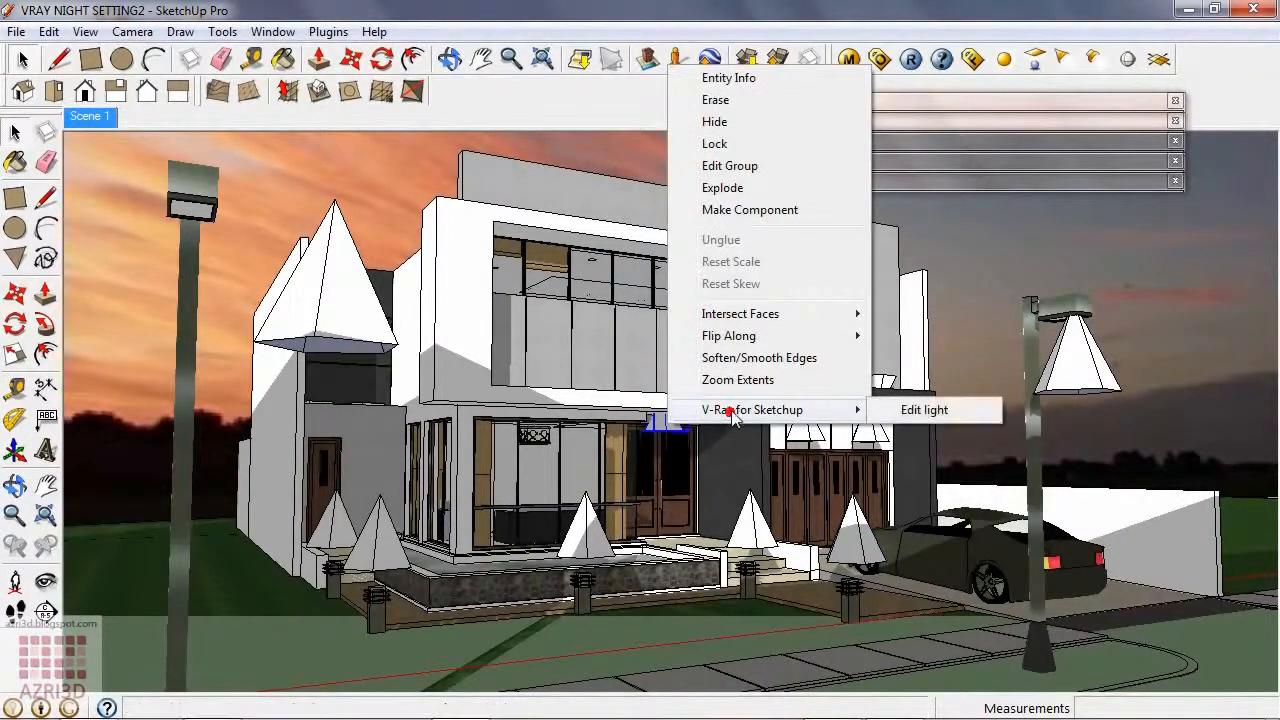
pyautogui.click(926, 410)
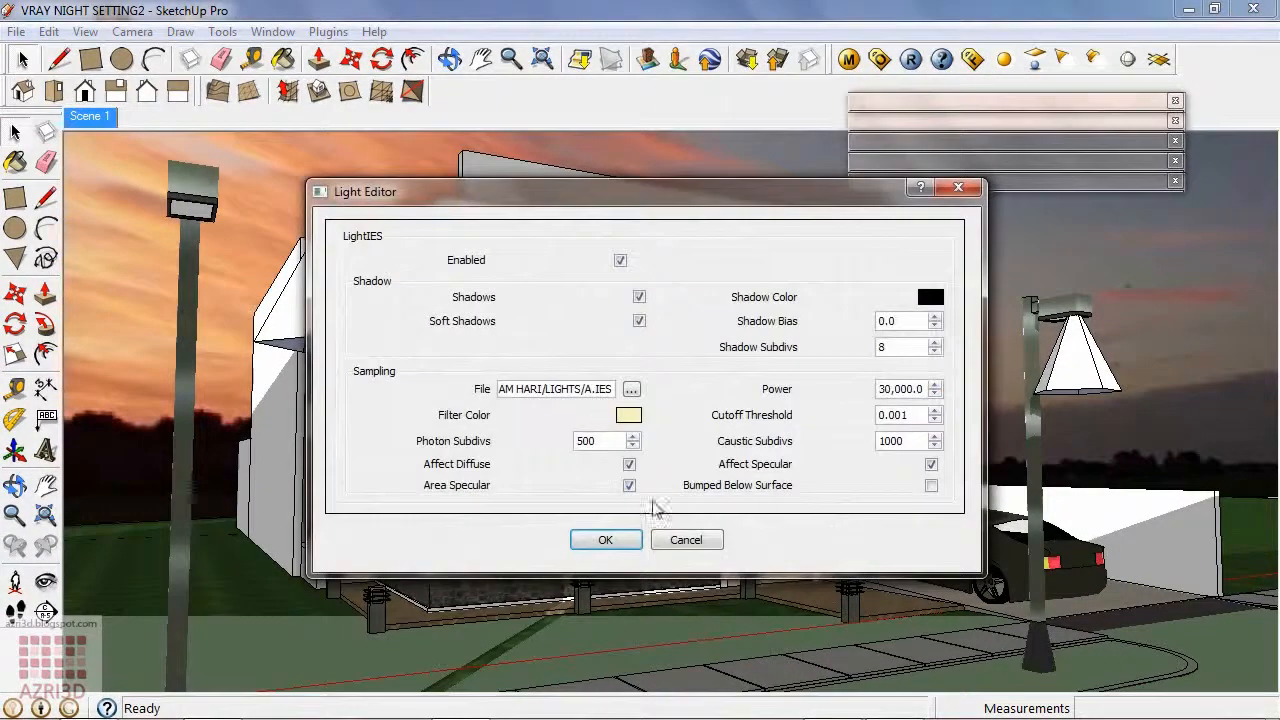
pyautogui.click(686, 540)
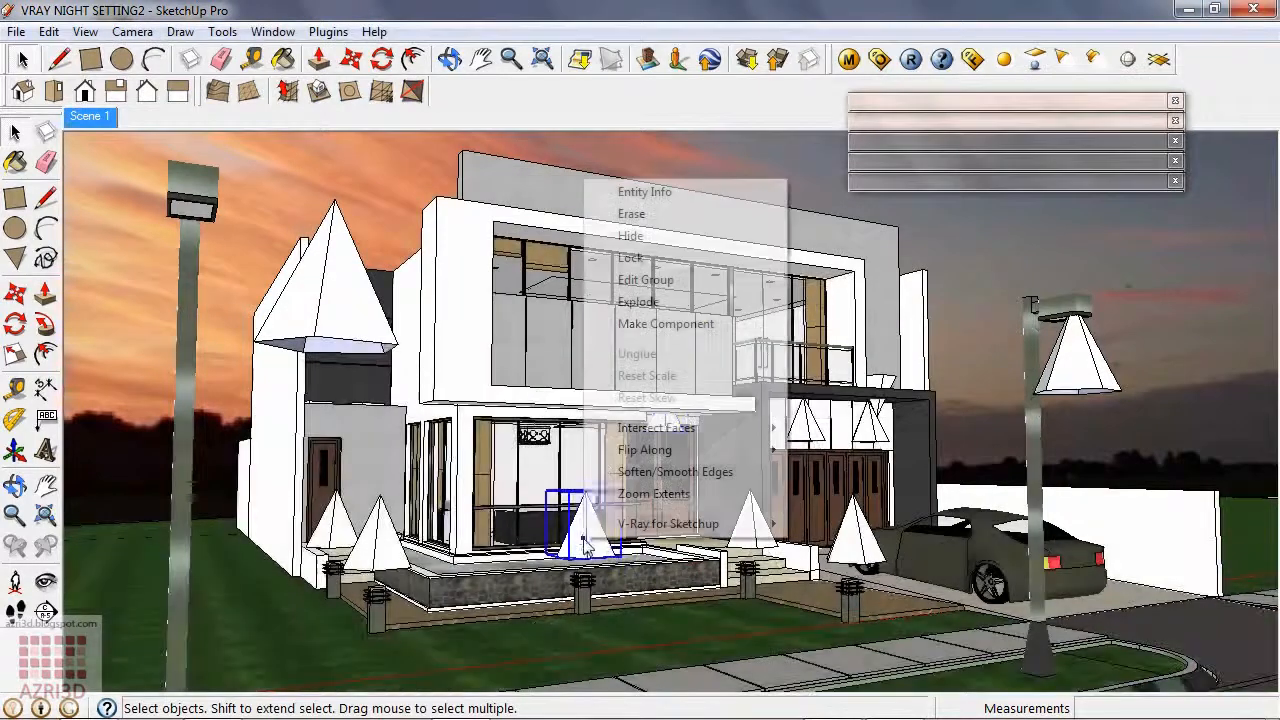
pyautogui.moveTo(680, 523)
pyautogui.click(835, 523)
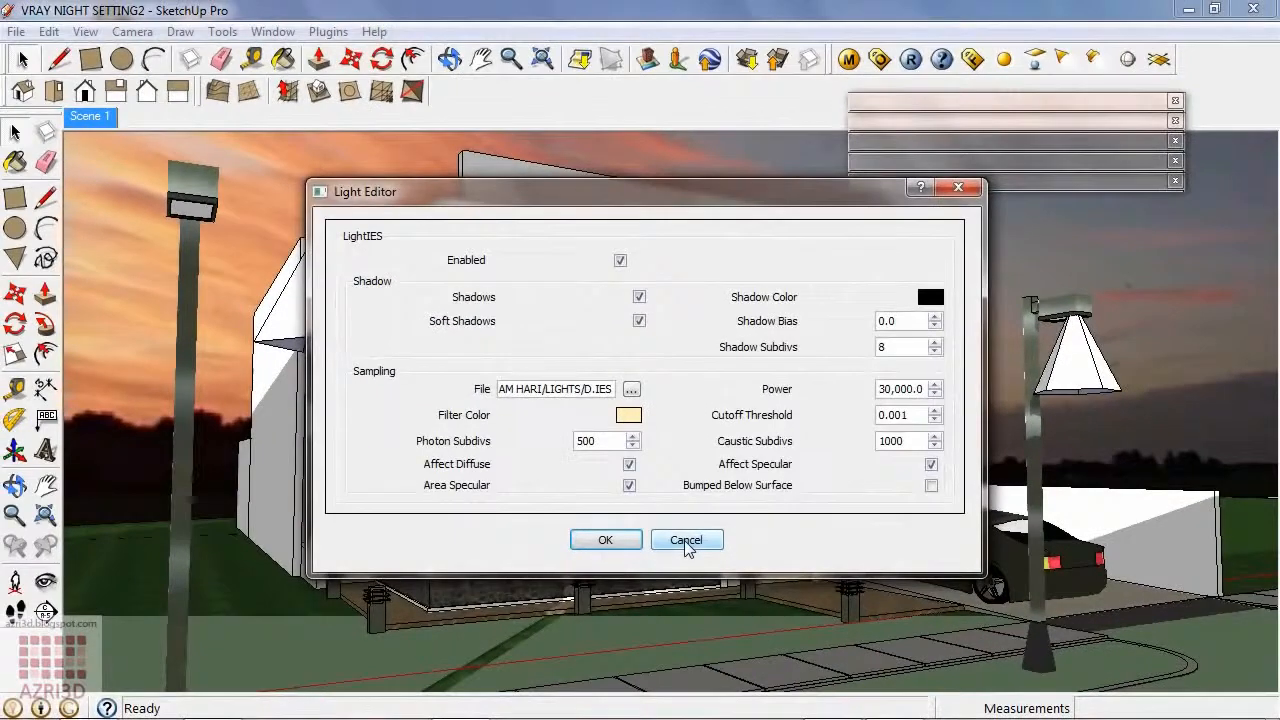
pyautogui.click(686, 556)
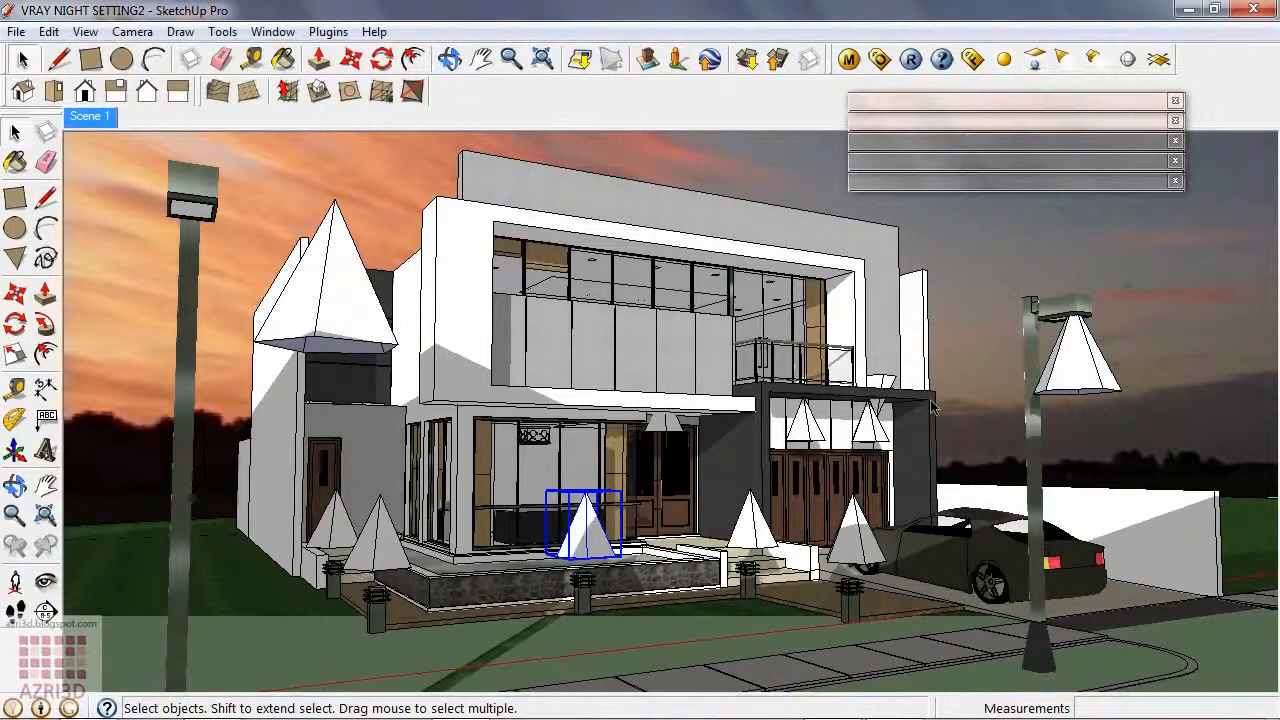
pyautogui.click(231, 583)
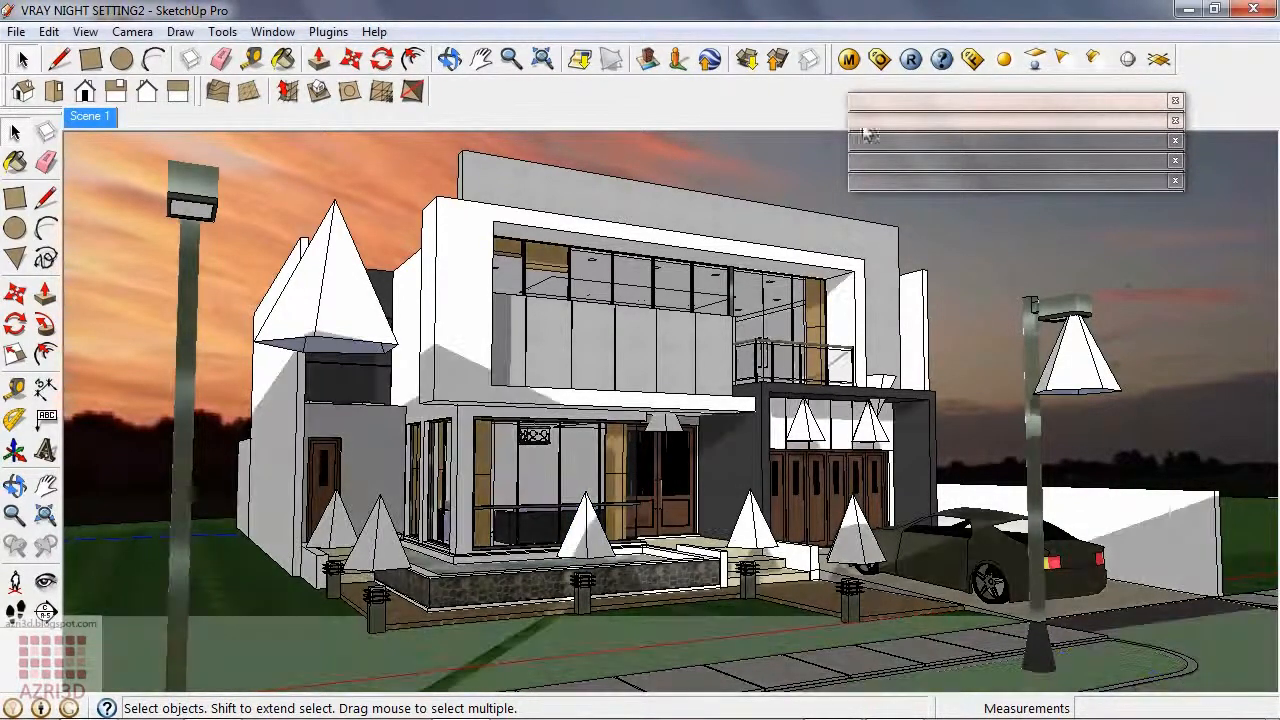
# Step: Enable the Displacement map for the Rumput grass material in the V-Ray material settings
pyautogui.click(849, 61)
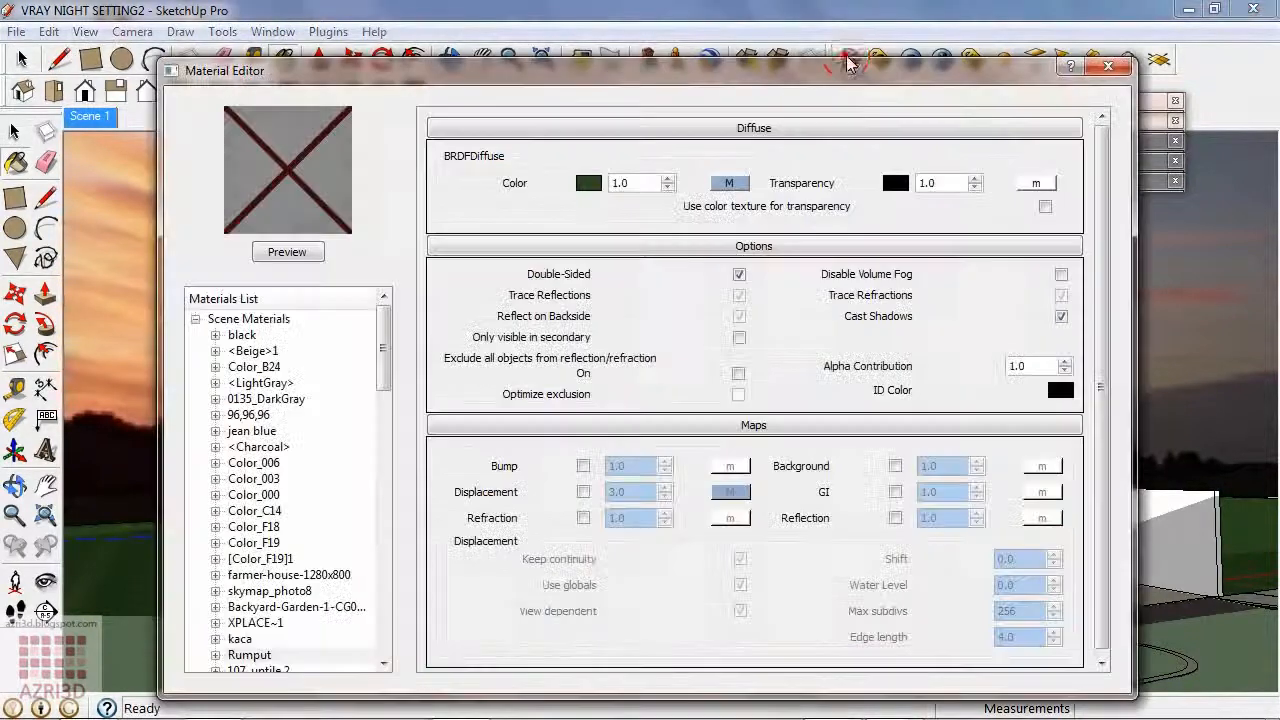
pyautogui.click(583, 493)
pyautogui.click(1108, 67)
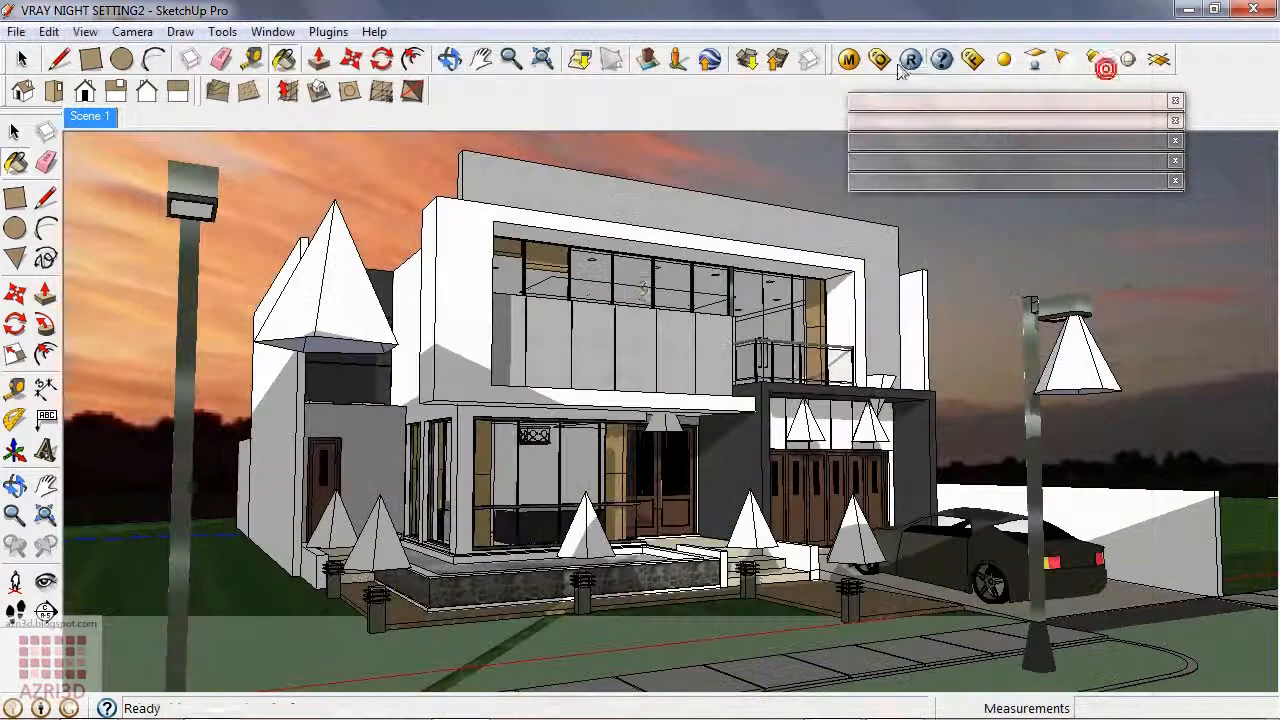